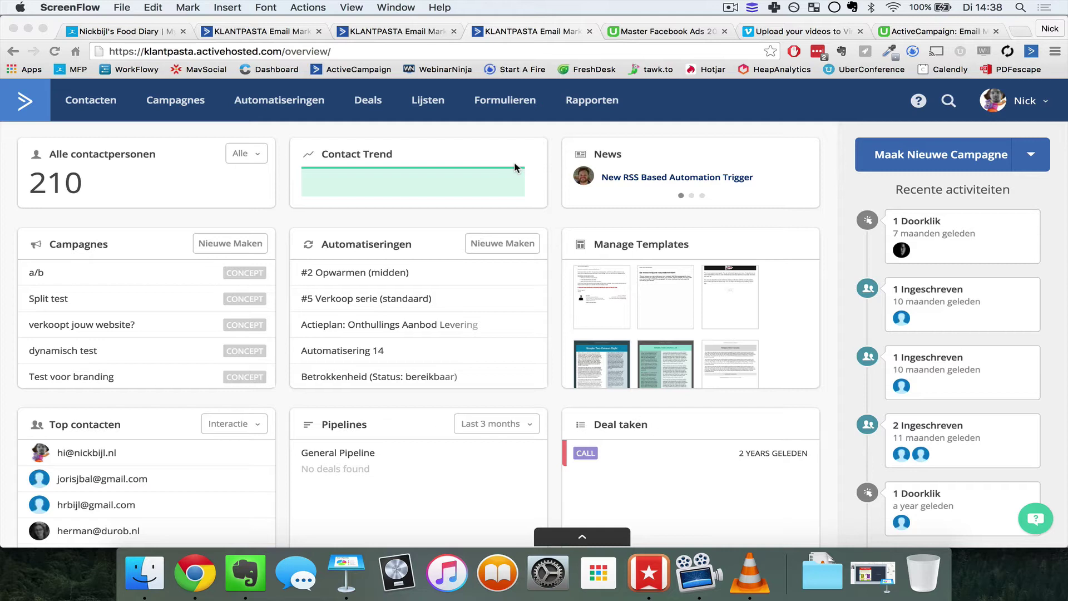
# Step: Start a new inline form in the Formulieren section and name it "Test formulier"
pyautogui.click(513, 99)
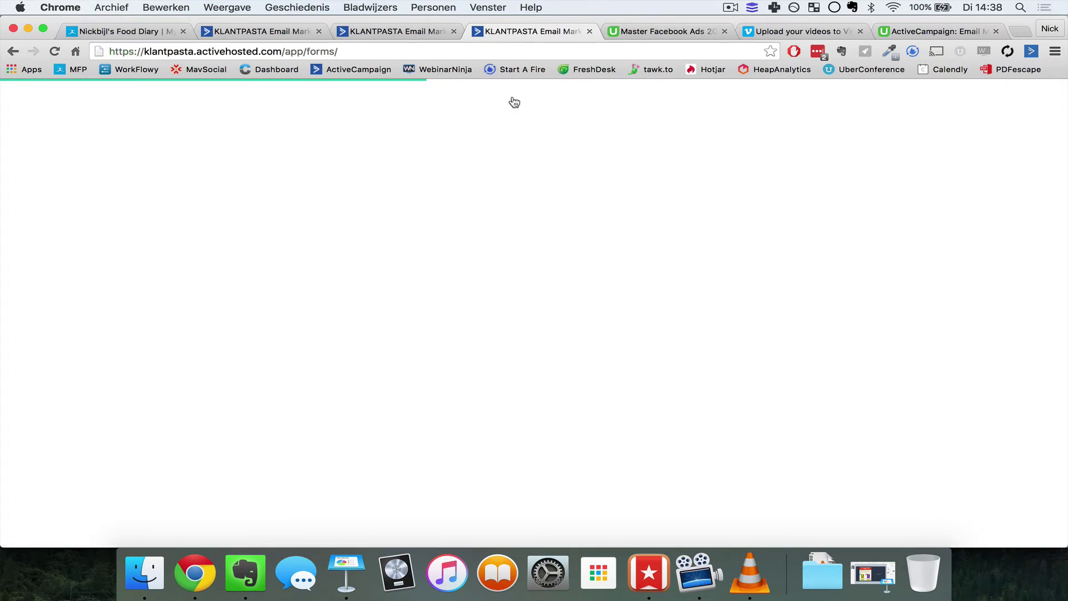
pyautogui.scroll(-5, 588, 228)
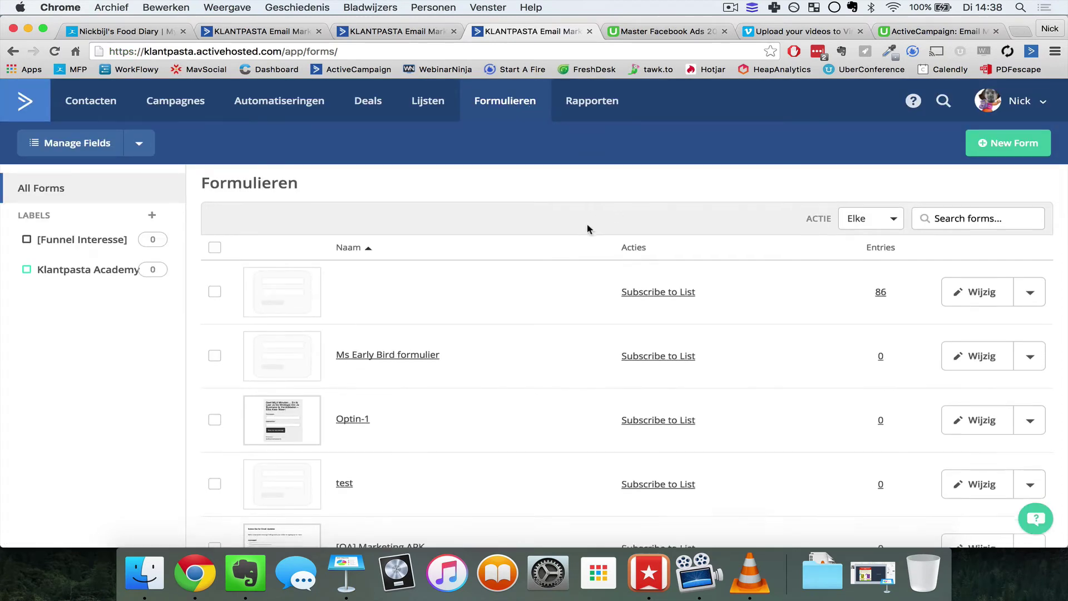
pyautogui.scroll(5, 588, 229)
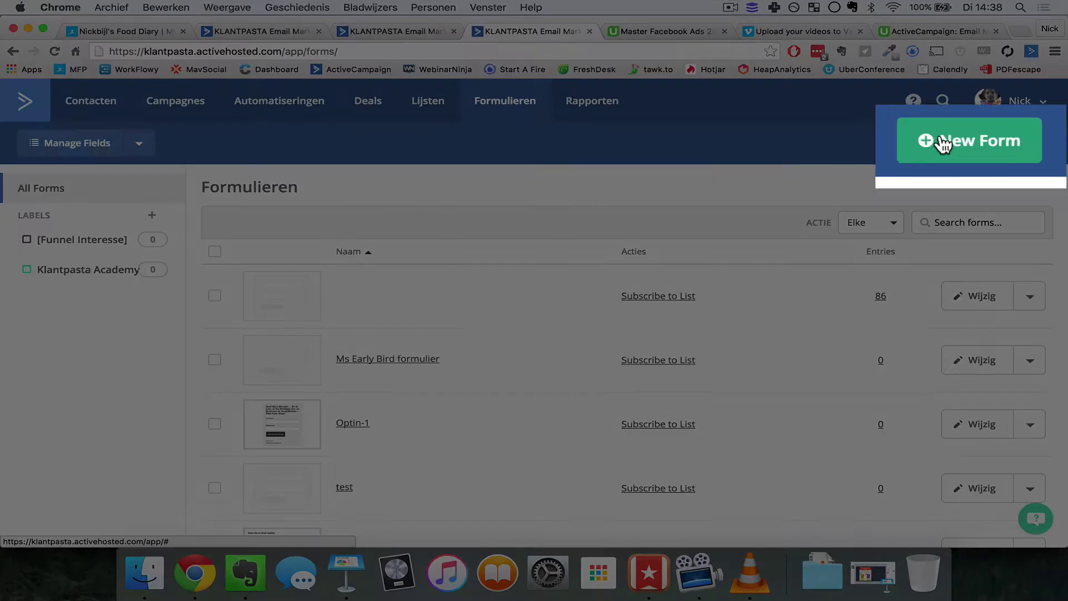
pyautogui.click(990, 144)
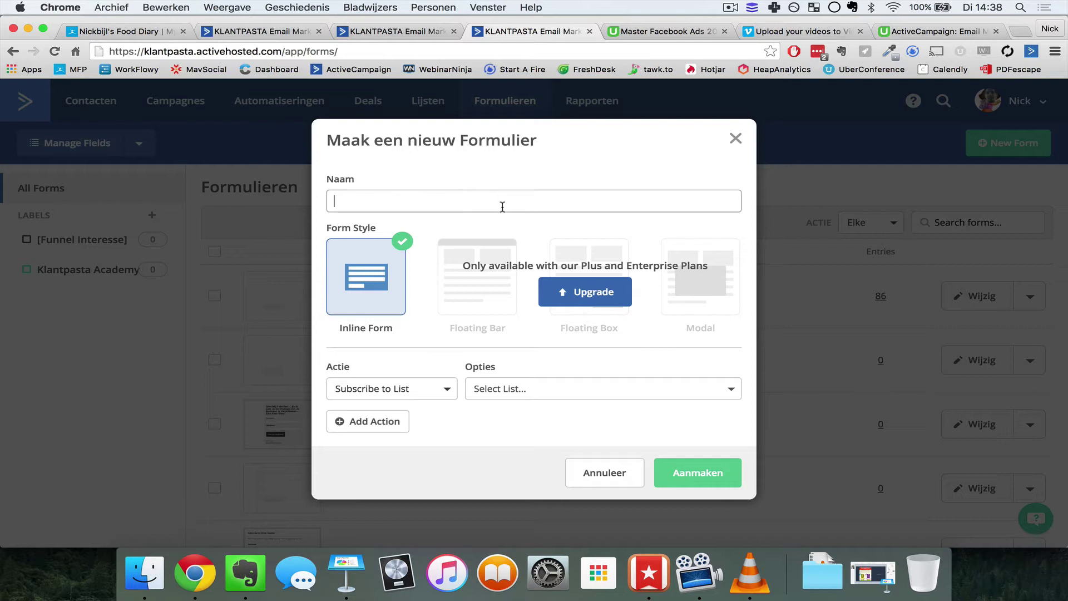
pyautogui.write('Test formulier')
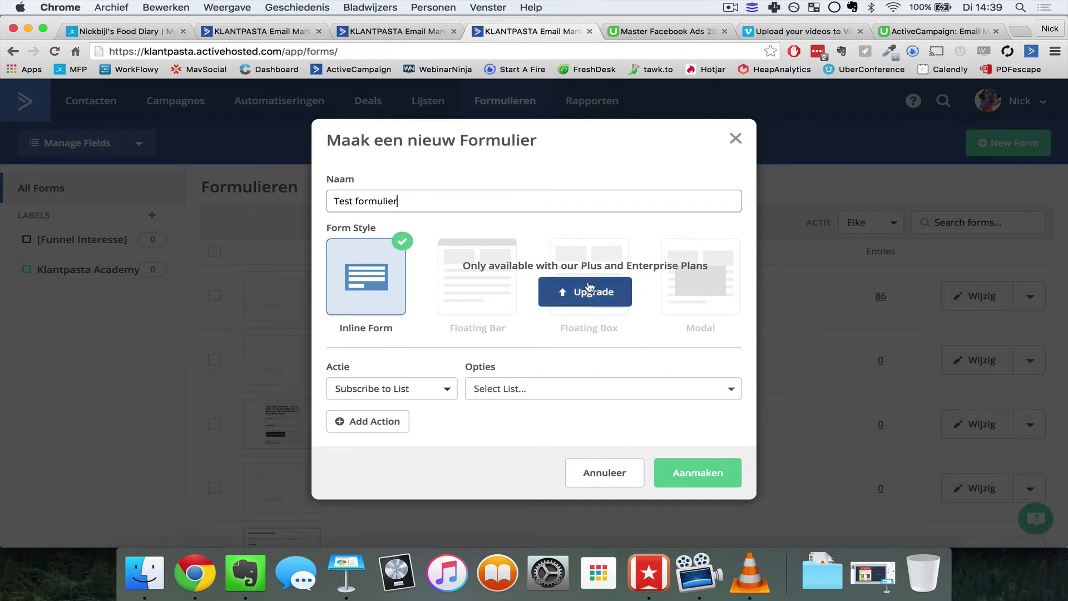
pyautogui.scroll(-1, 625, 288)
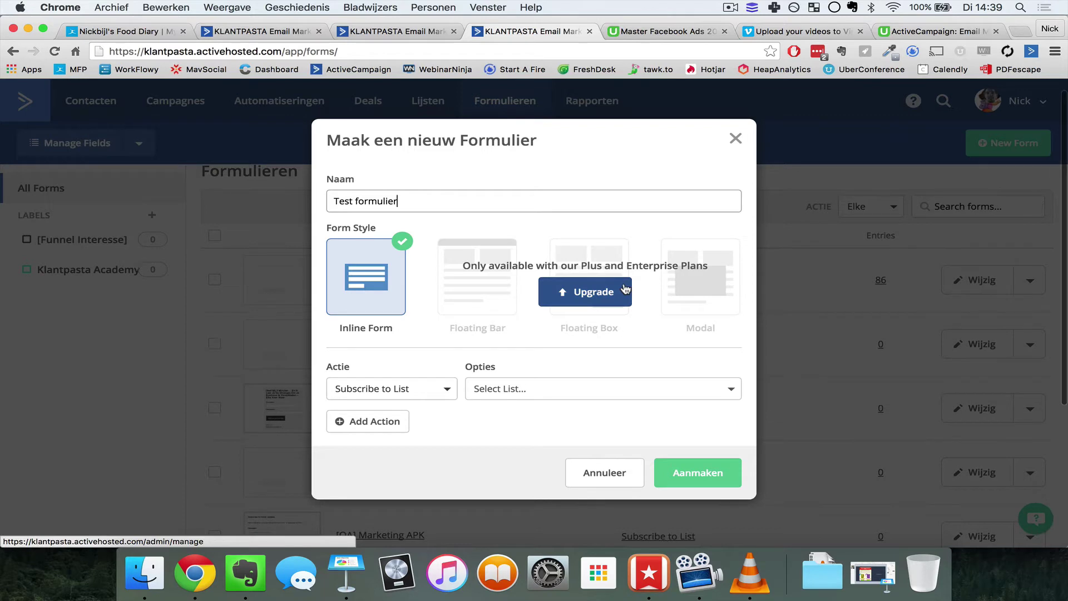
pyautogui.scroll(1, 528, 257)
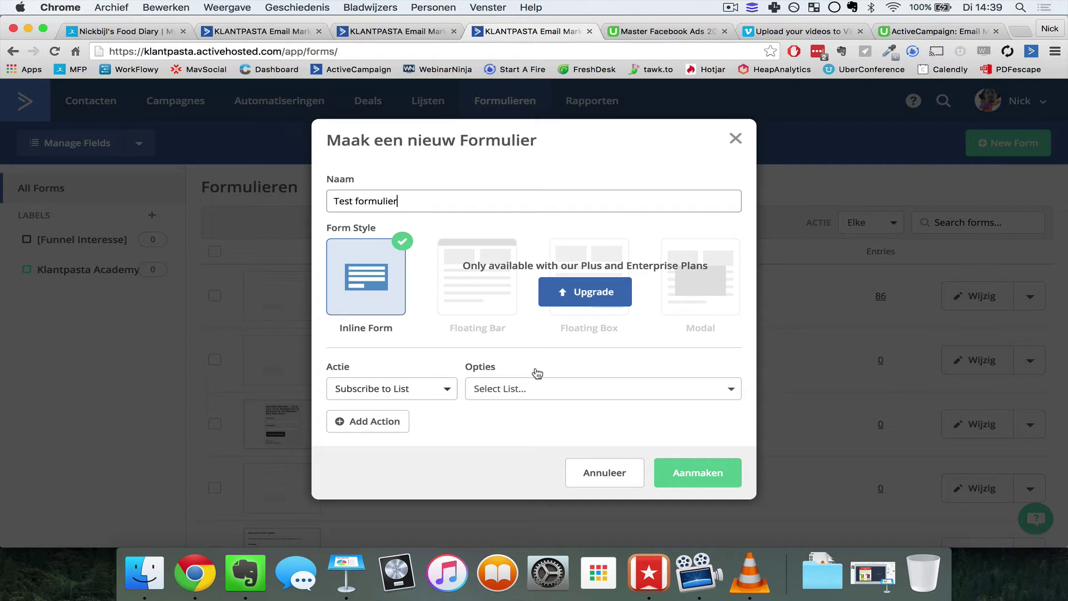
# Step: Set the new form's Subscribe to List action to the list Klantpasta Hoofd lijst
pyautogui.click(544, 386)
pyautogui.scroll(-1, 576, 497)
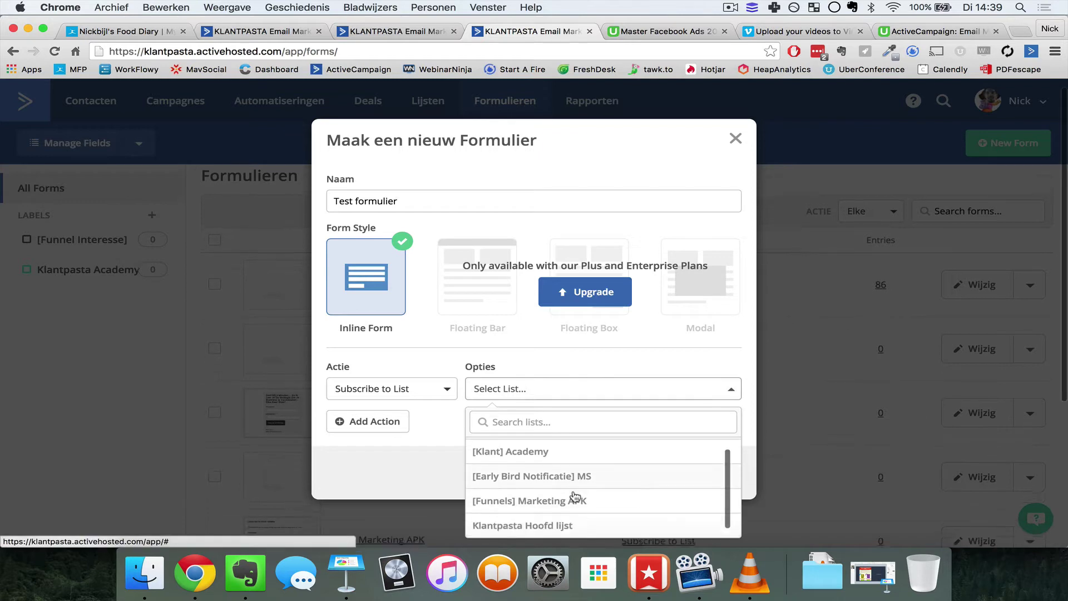
pyautogui.click(559, 528)
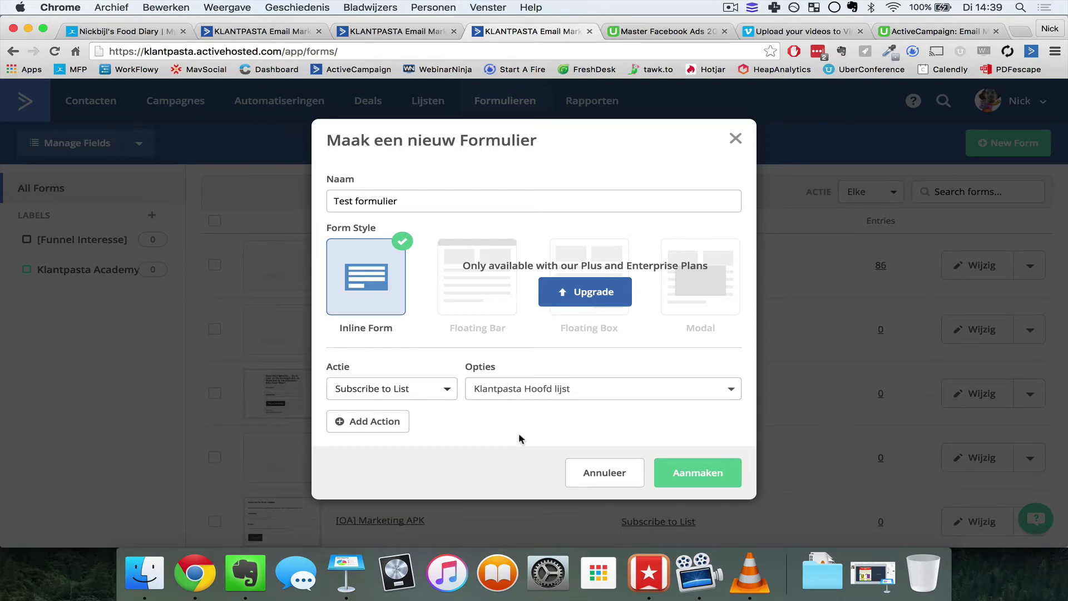
# Step: Add a second action that adds the tag "interesse onderwerpA", and create the form
pyautogui.click(360, 423)
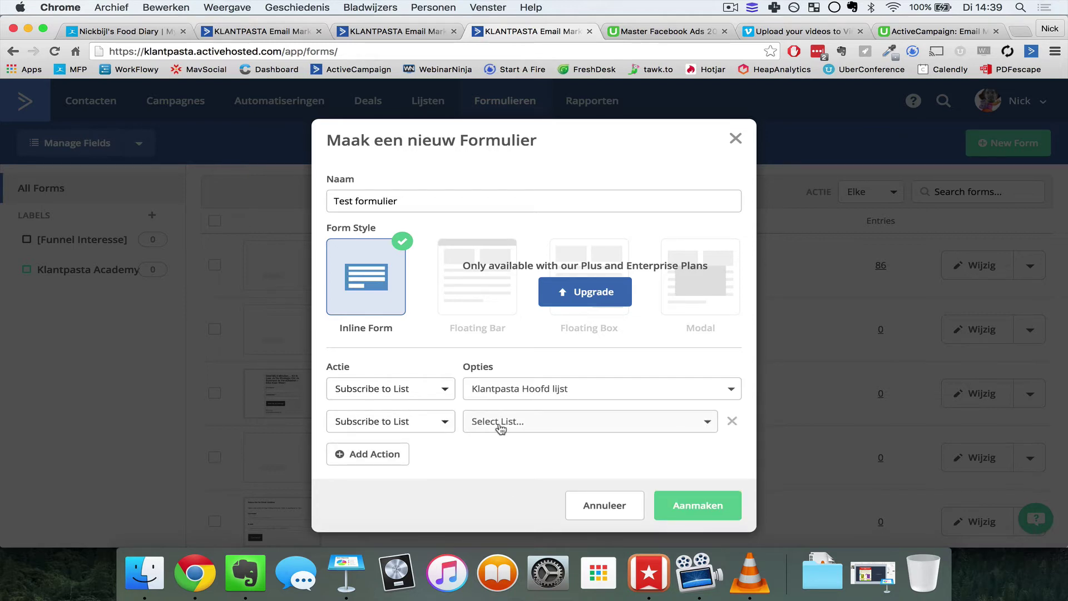
pyautogui.click(437, 421)
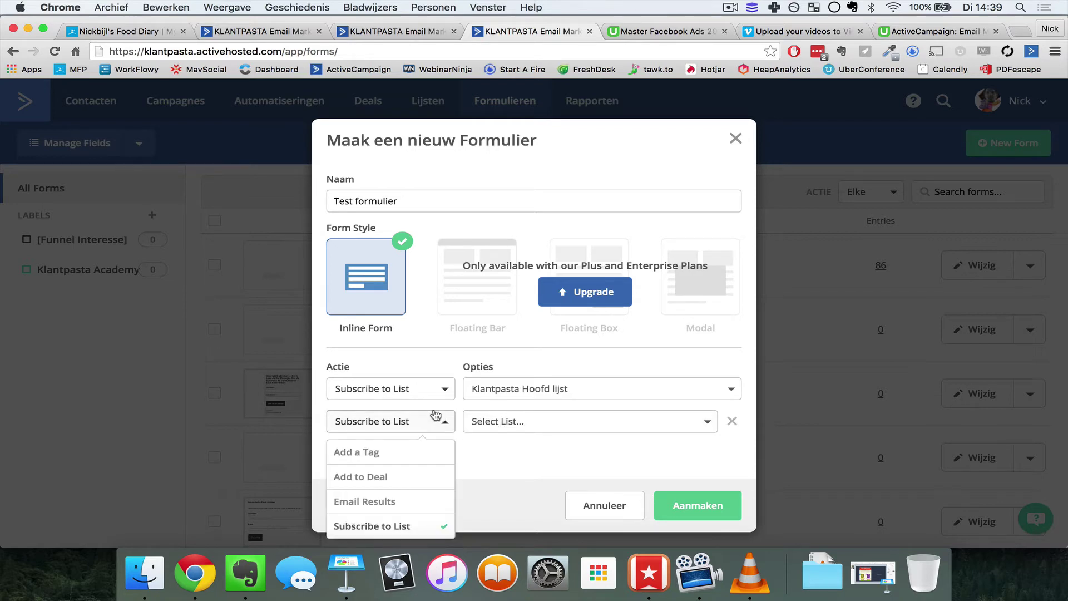
pyautogui.click(419, 451)
pyautogui.click(510, 421)
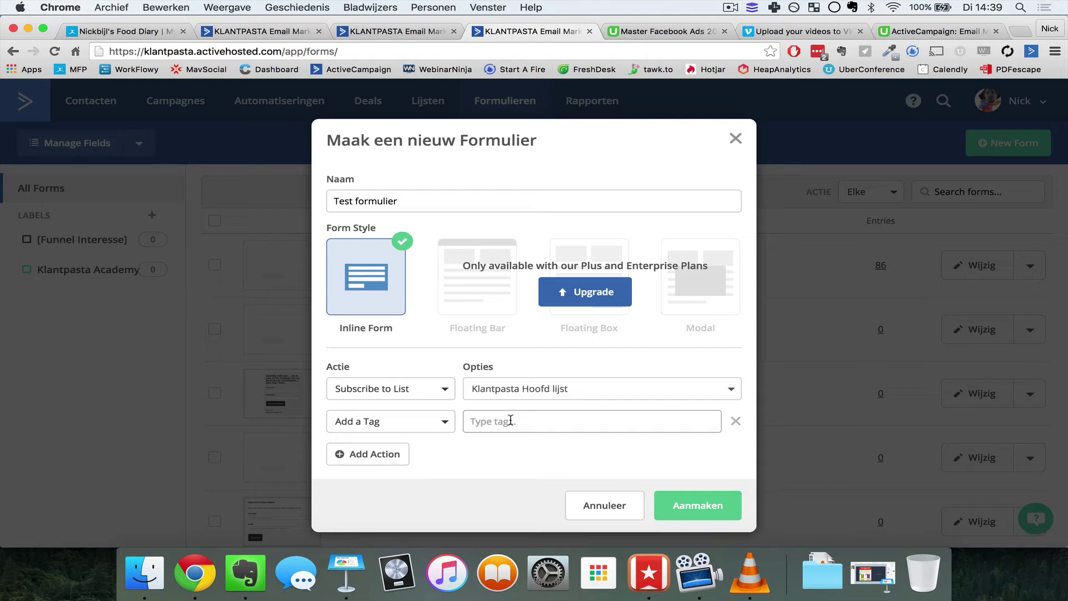
pyautogui.write('interesse onderwer')
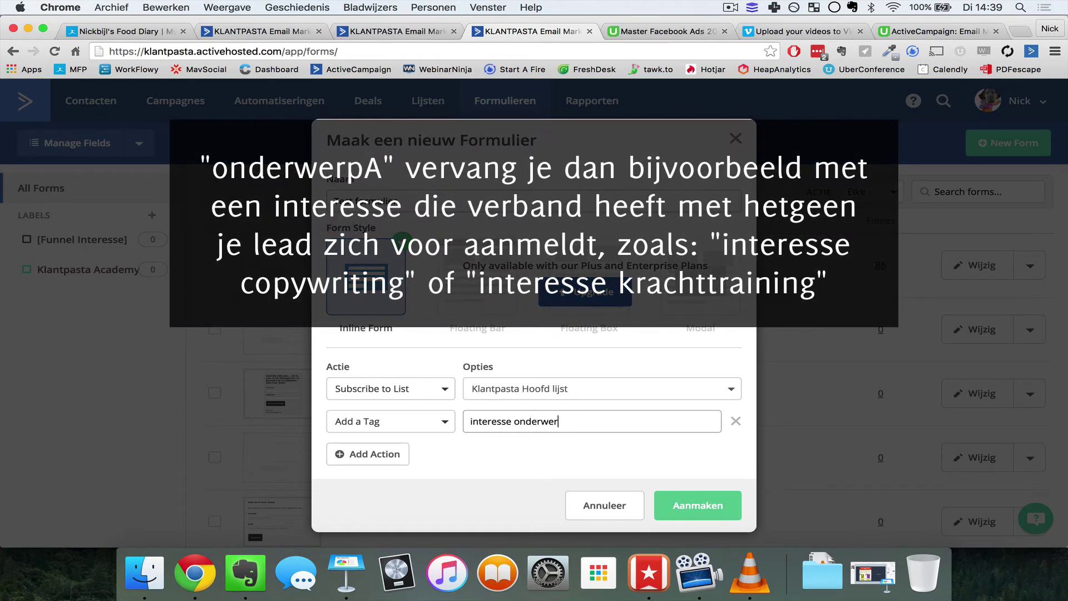
pyautogui.write('opA')
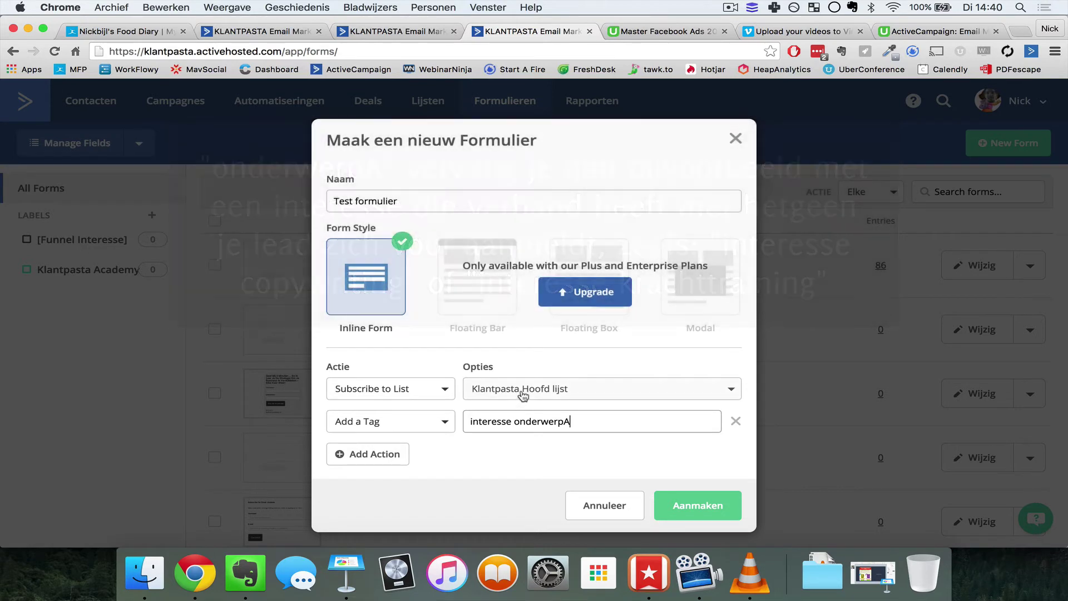
pyautogui.click(717, 502)
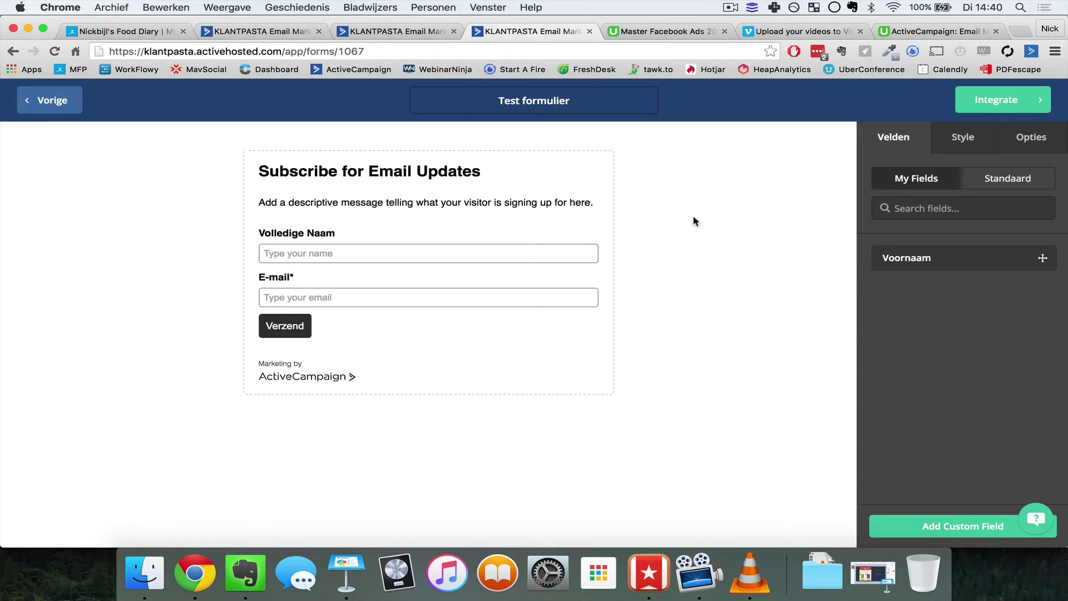
# Step: Try the alternative form layout, restore the original layout, and return to the form's fields
pyautogui.click(963, 140)
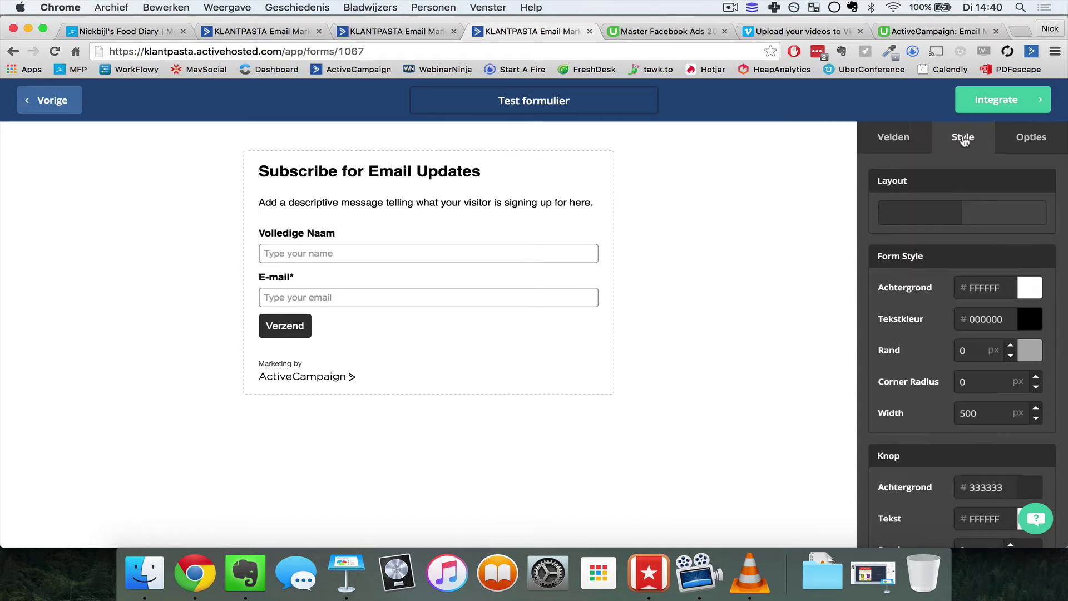
pyautogui.click(1020, 220)
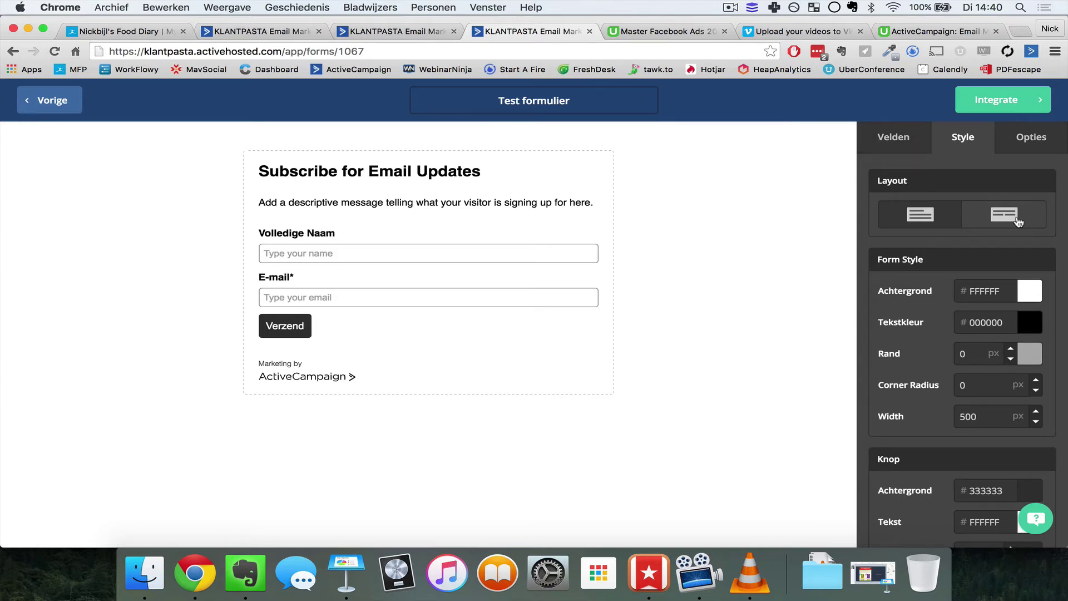
pyautogui.click(920, 217)
pyautogui.click(905, 143)
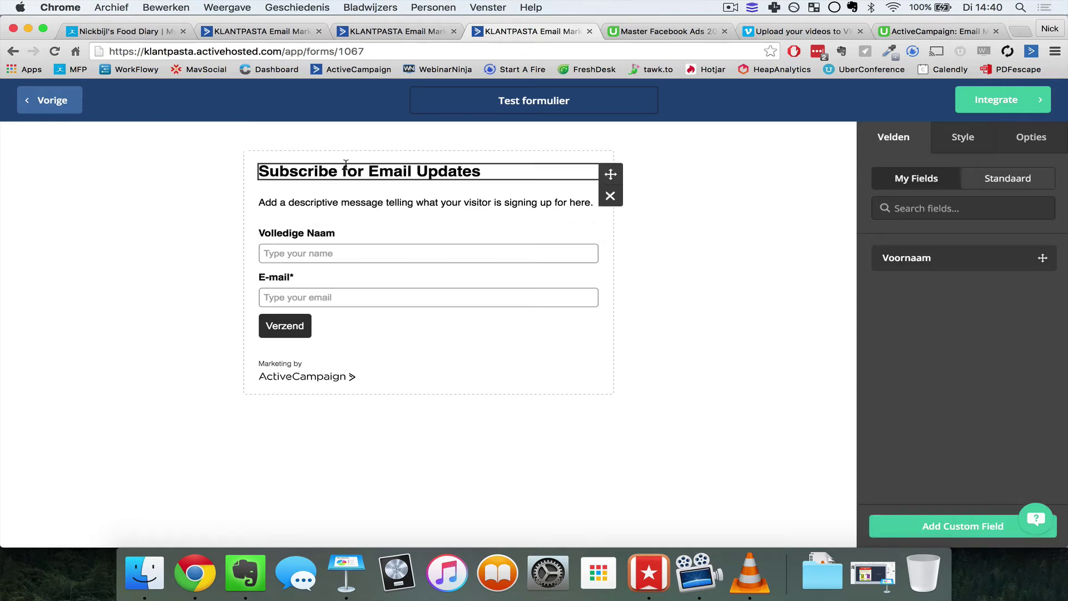
# Step: Examine how the form's "Subscribe for Email Updates" heading can be edited, and deselect it
pyautogui.click(367, 173)
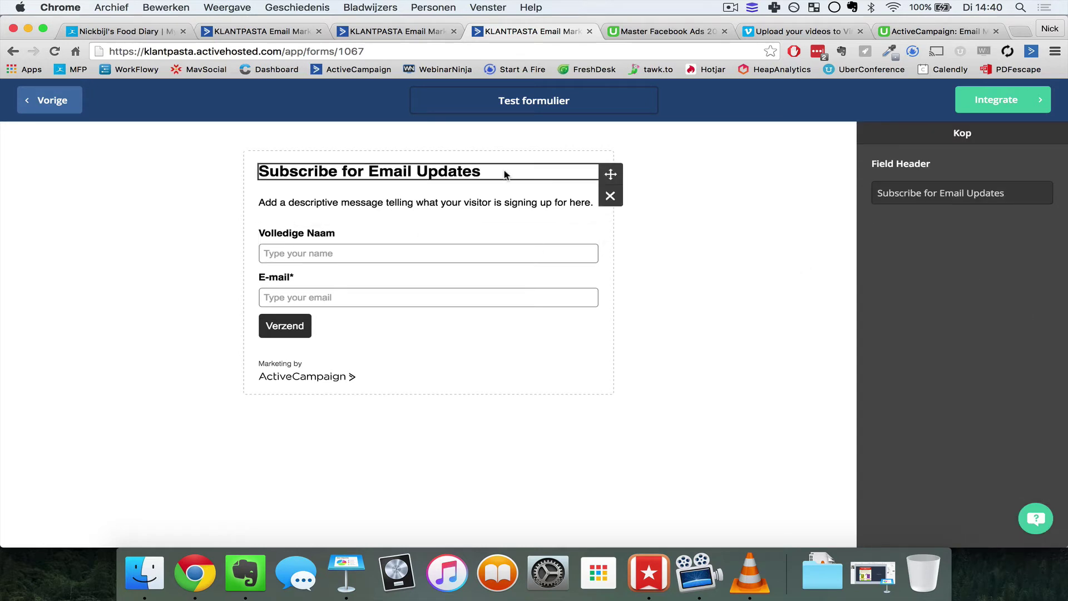
pyautogui.doubleClick(447, 176)
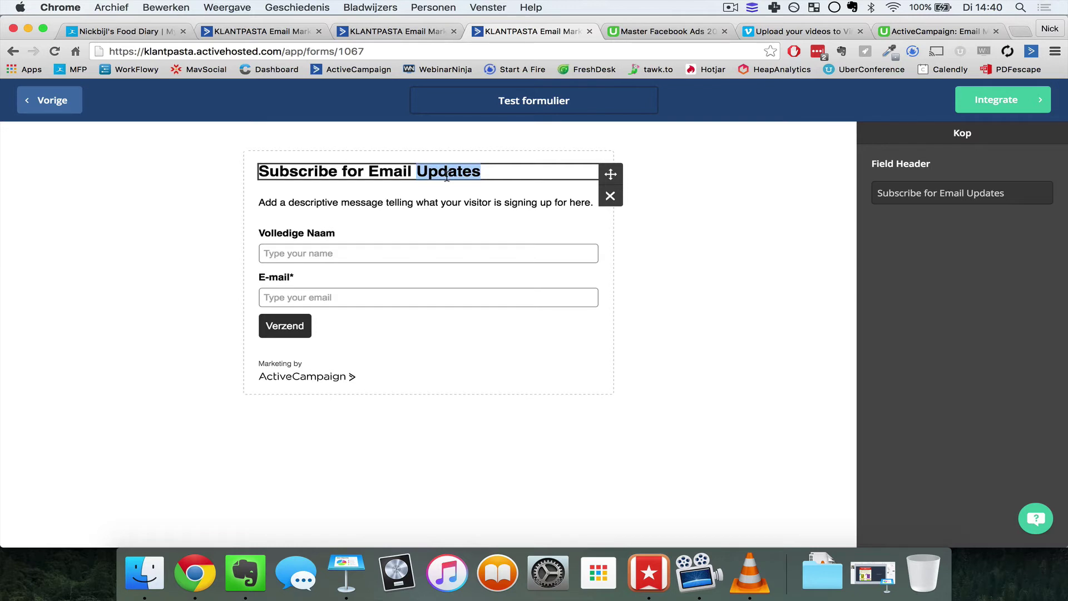
pyautogui.click(502, 171)
pyautogui.click(706, 192)
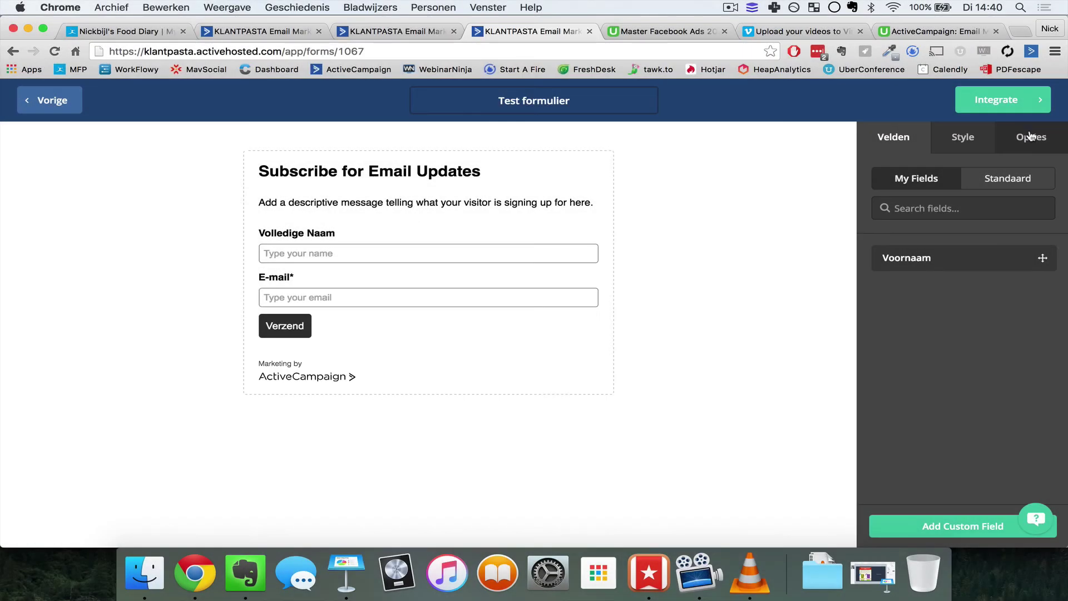
# Step: Review the form's On Submit and Form Action options
pyautogui.click(1030, 136)
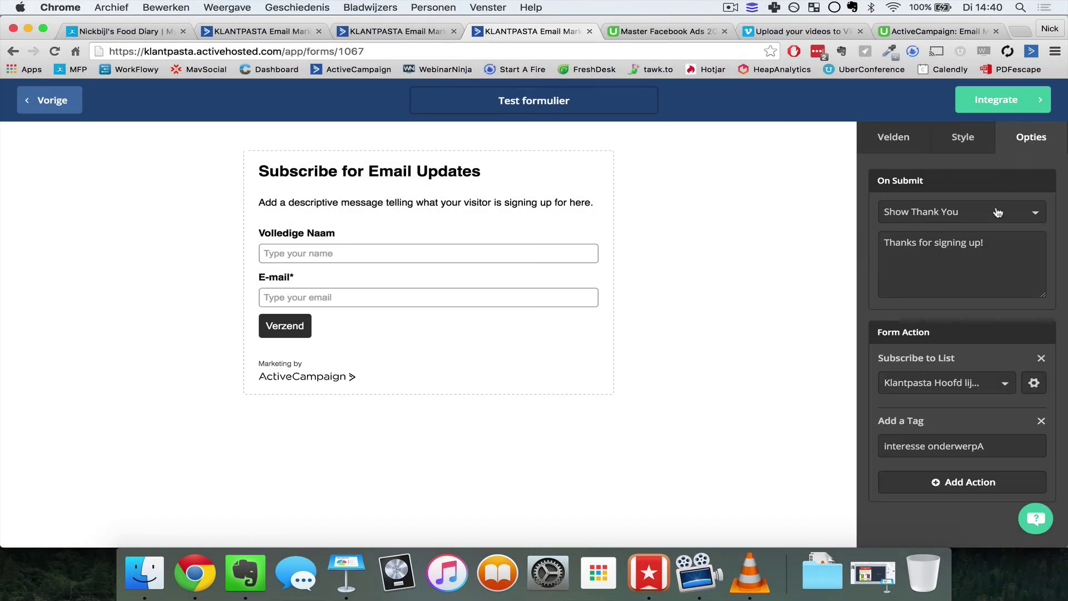
pyautogui.scroll(-2, 1003, 267)
pyautogui.scroll(2, 1004, 267)
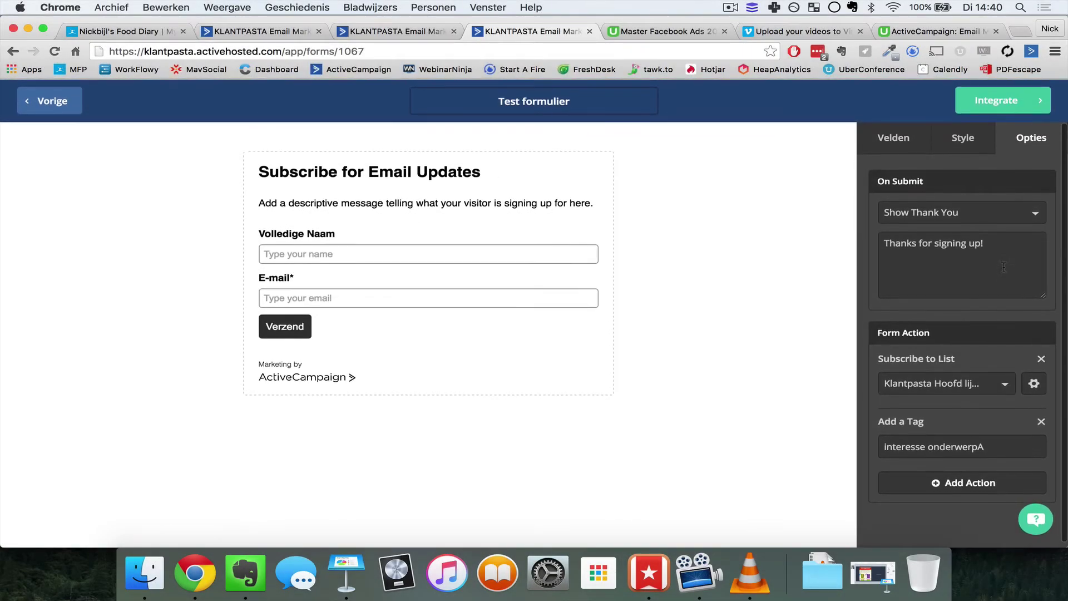
# Step: Turn off AC Branding in the form's style settings
pyautogui.click(966, 144)
pyautogui.scroll(-10, 992, 334)
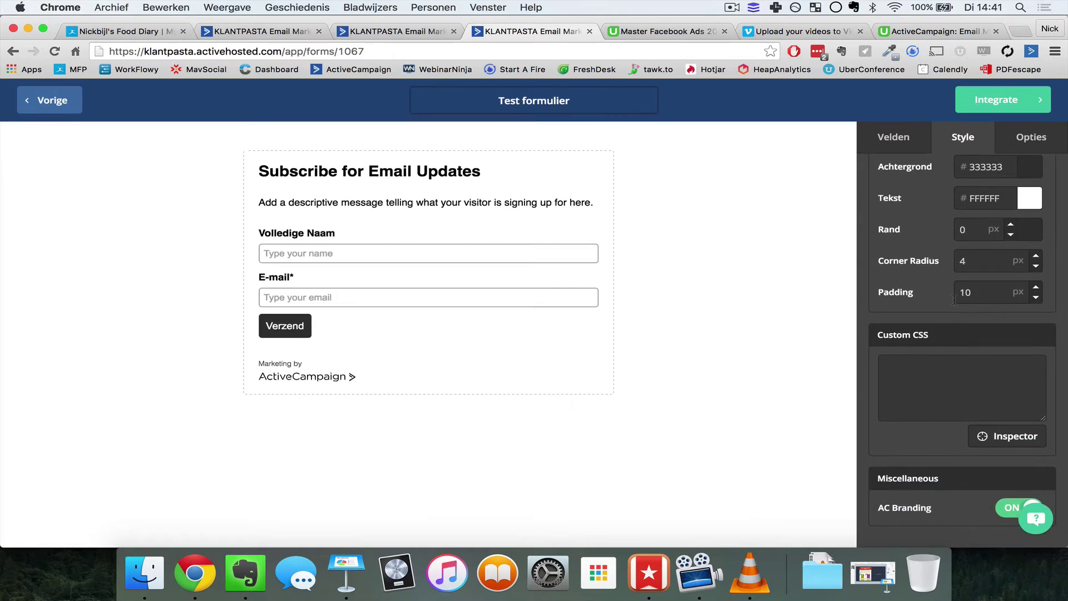
pyautogui.scroll(5, 953, 293)
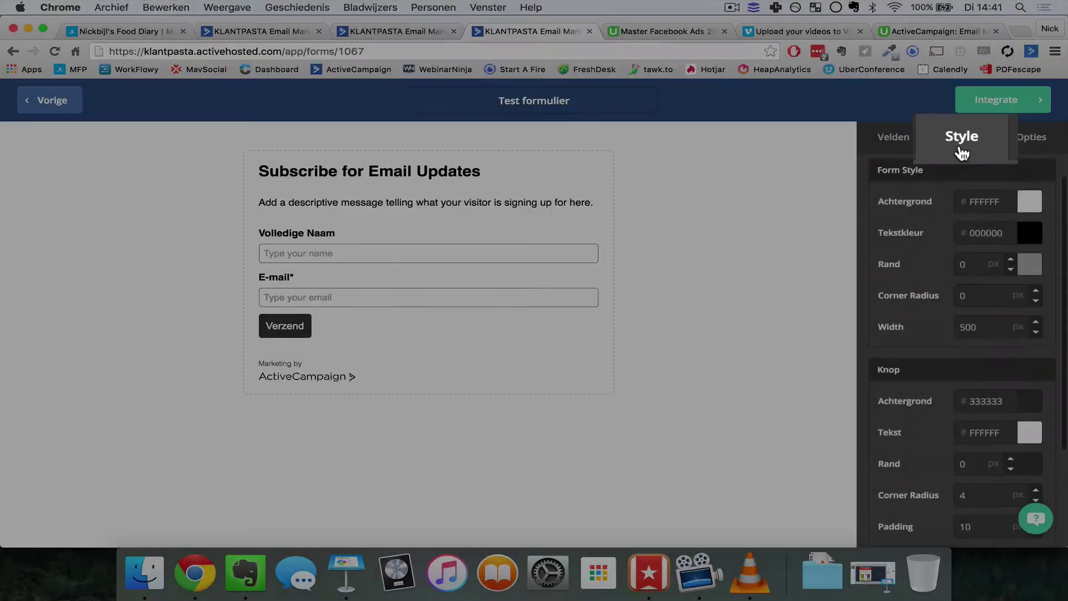
pyautogui.scroll(-4, 974, 251)
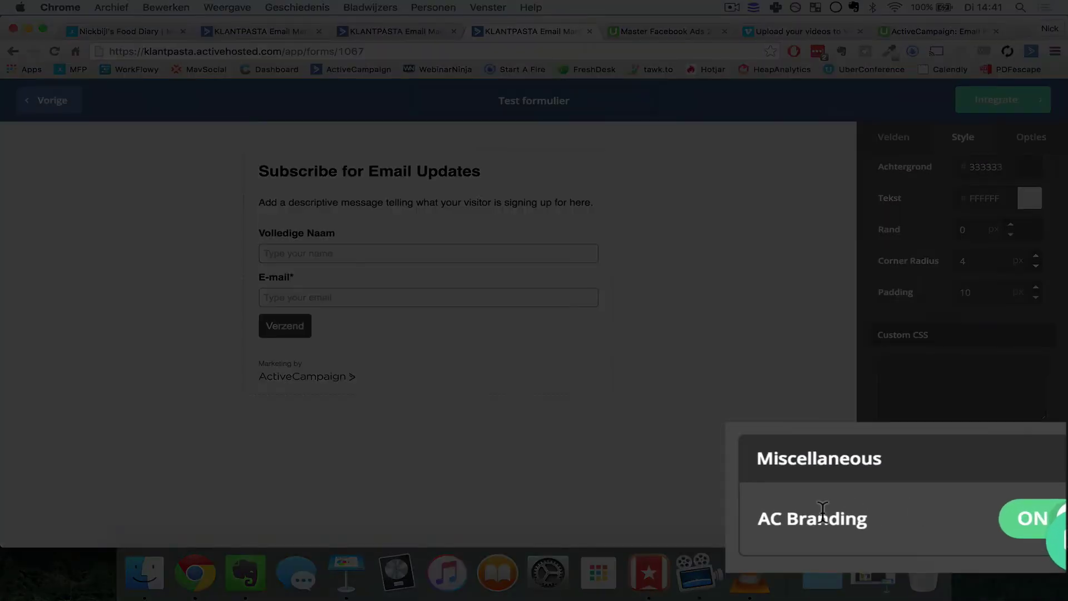
pyautogui.click(1004, 527)
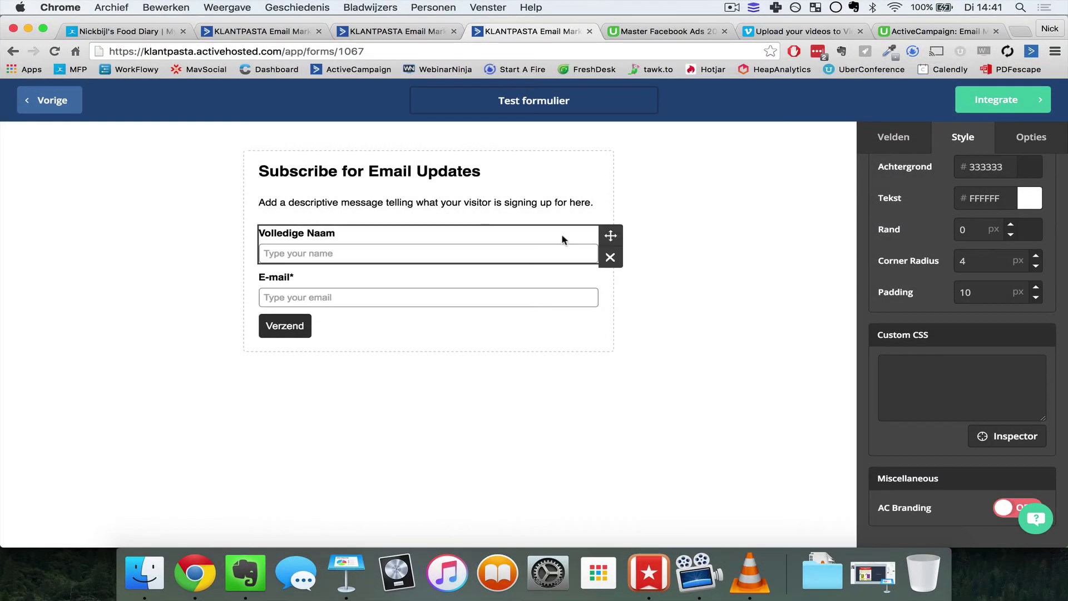
# Step: Add the standard Afbeelding field to the form between the descriptive message and the Volledige Naam field
pyautogui.click(889, 142)
pyautogui.click(987, 178)
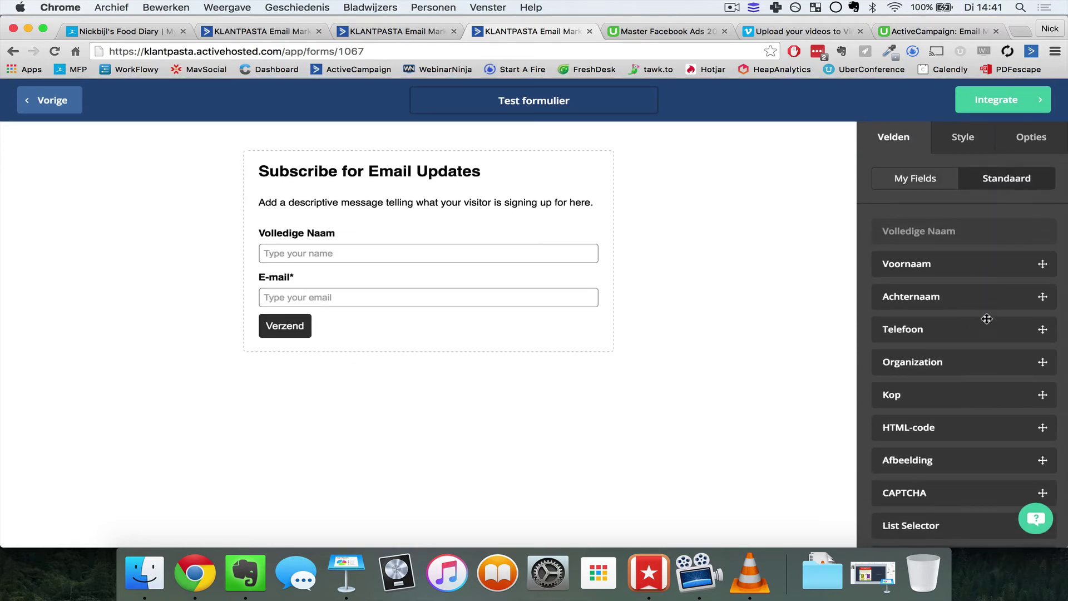
pyautogui.scroll(-1, 983, 312)
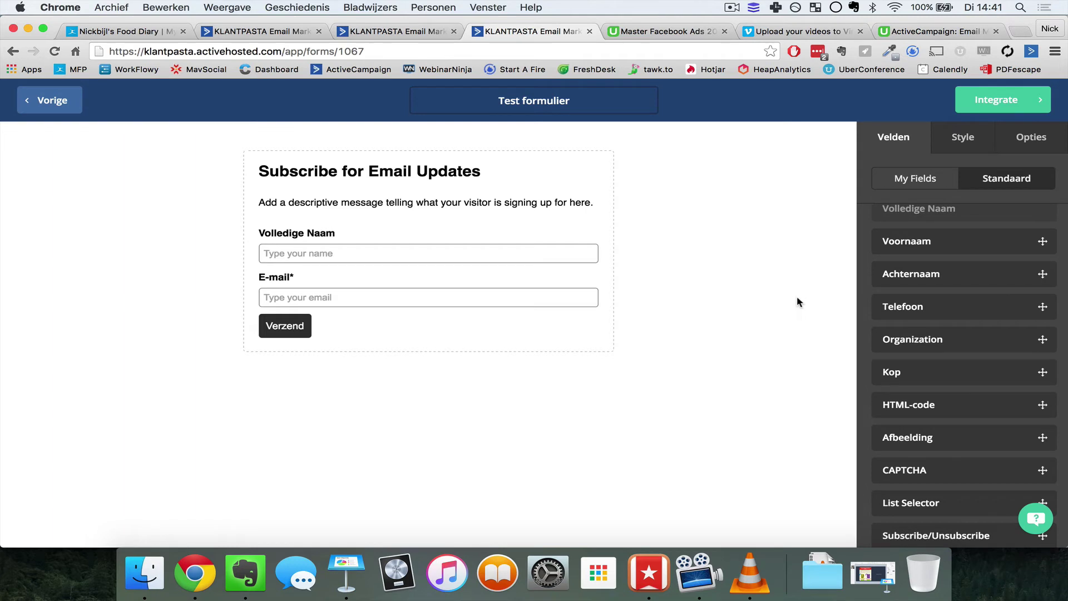
pyautogui.scroll(-2, 949, 340)
pyautogui.moveTo(926, 381); pyautogui.dragTo(479, 222)
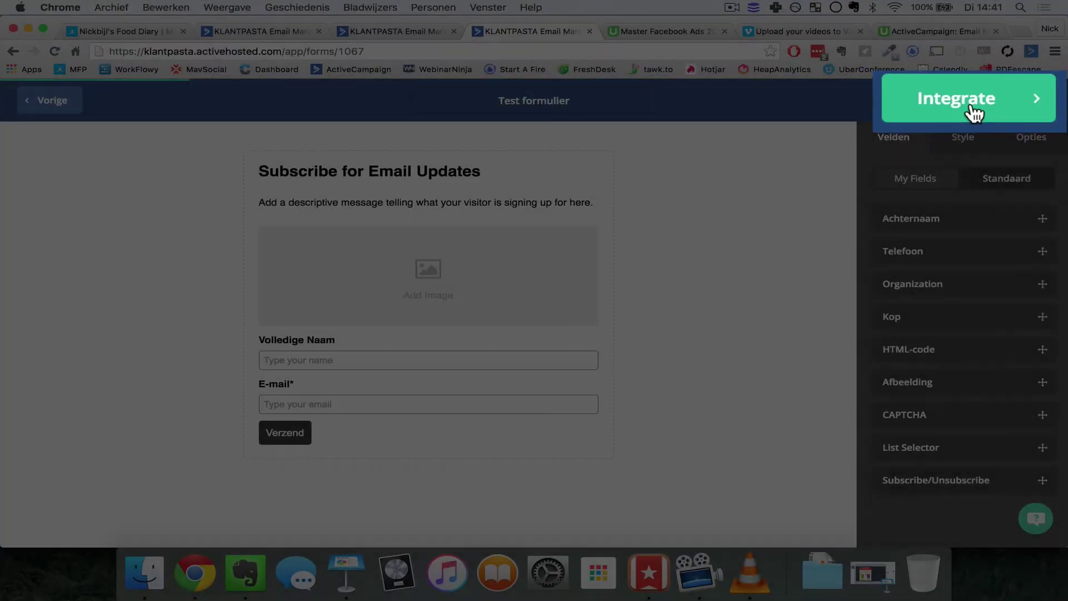
# Step: Proceed to the form's integration options and copy the Simple Embed code
pyautogui.click(974, 110)
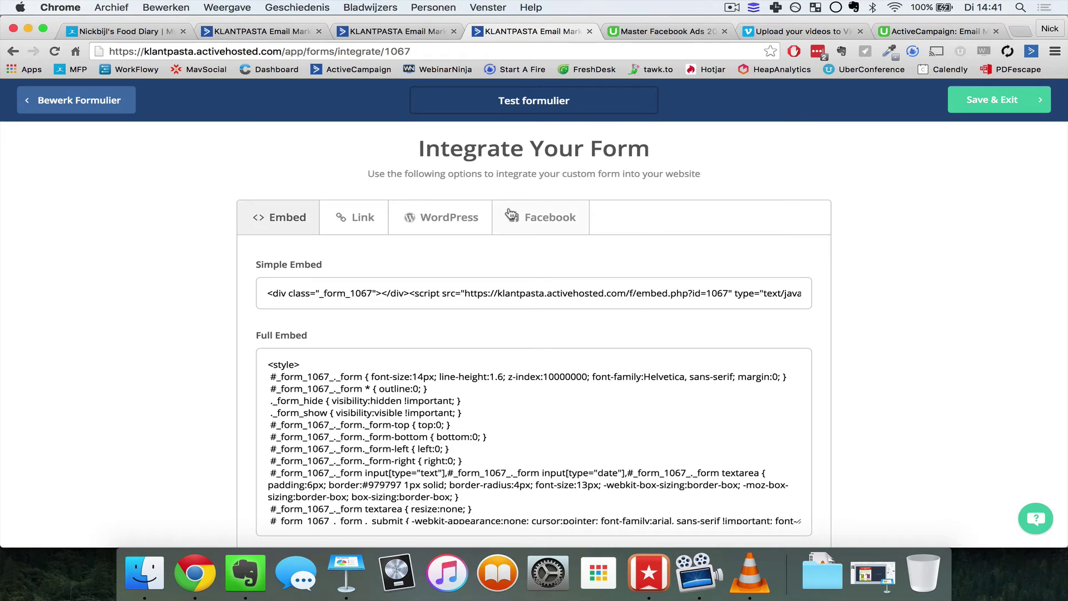
pyautogui.scroll(-1, 570, 197)
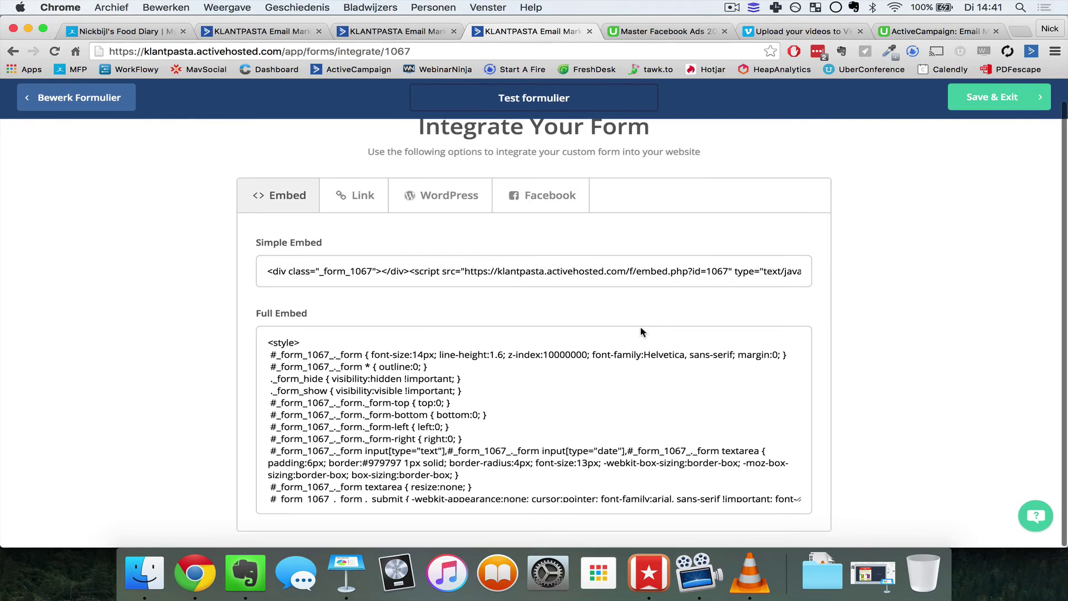
pyautogui.scroll(1, 809, 256)
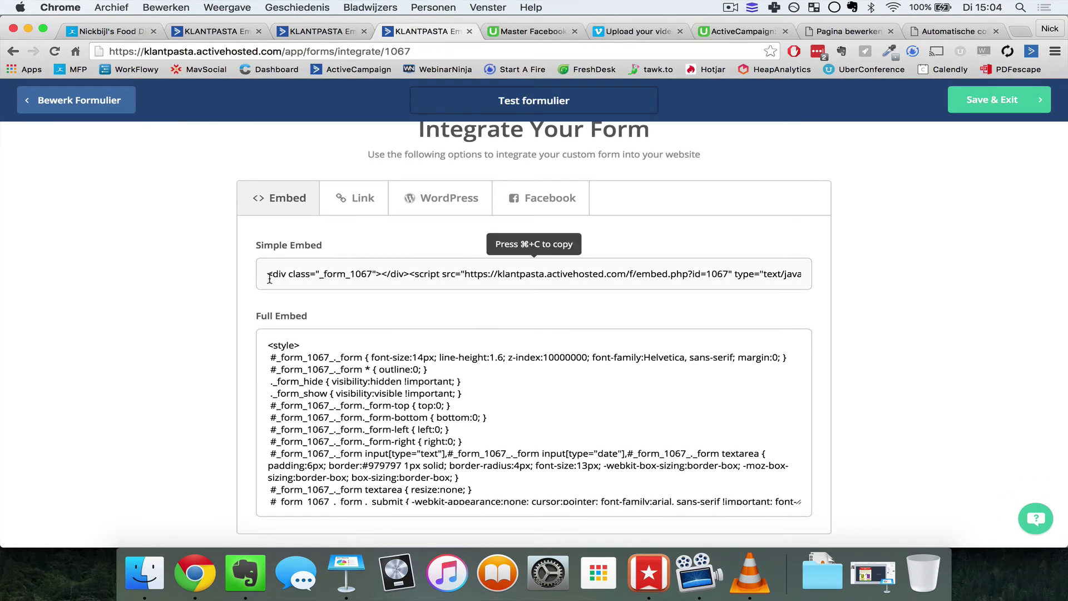
pyautogui.click(551, 289)
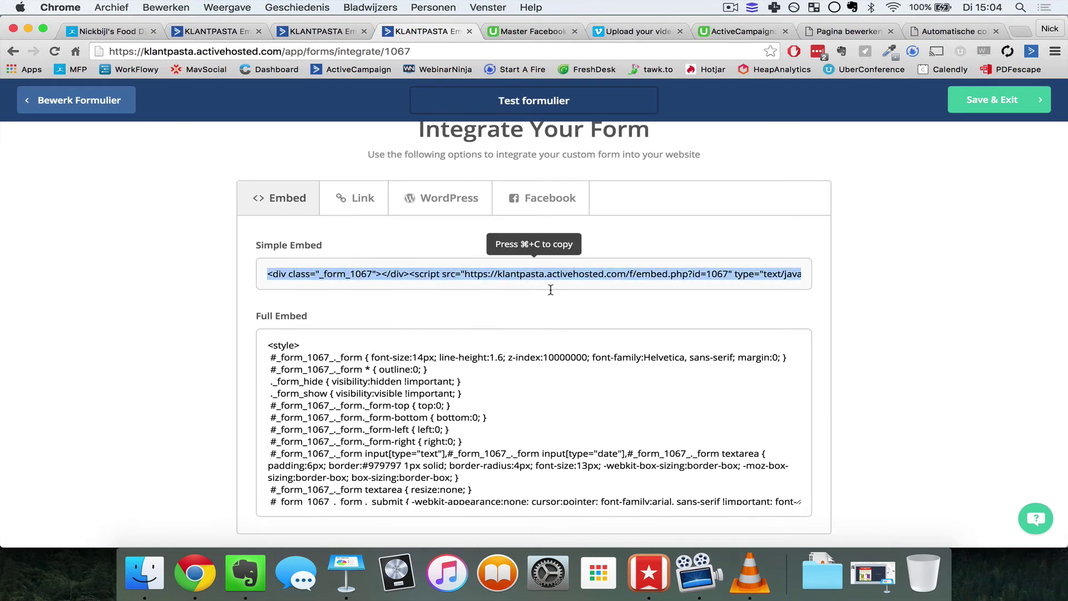
pyautogui.press('super+c')
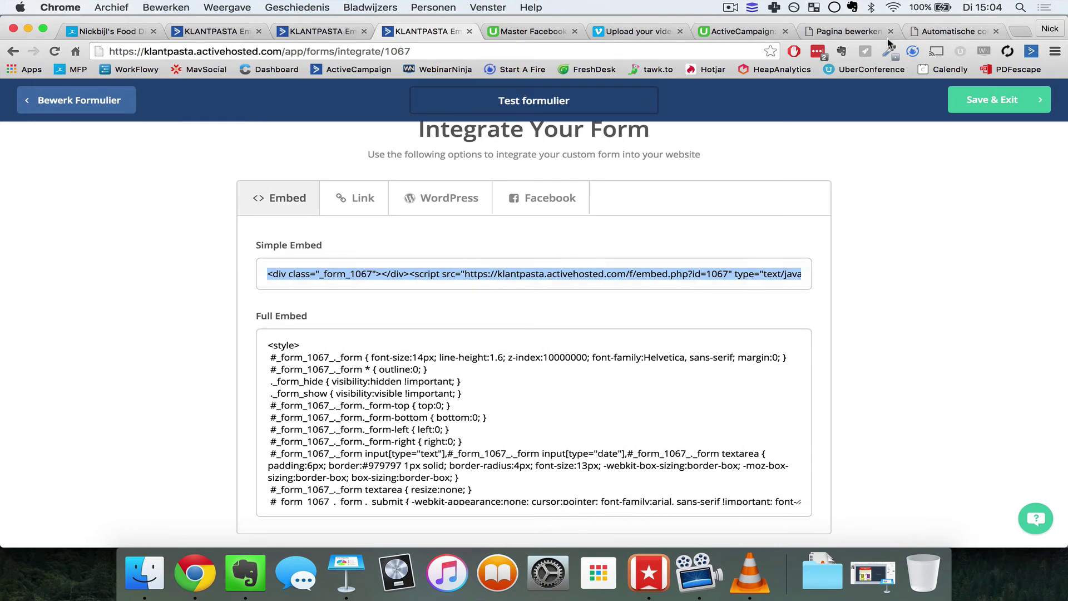
# Step: Switch to the WordPress page "Automatische concepten" and paste the copied Simple Embed code into its content in text mode
pyautogui.click(854, 32)
pyautogui.scroll(-3, 457, 299)
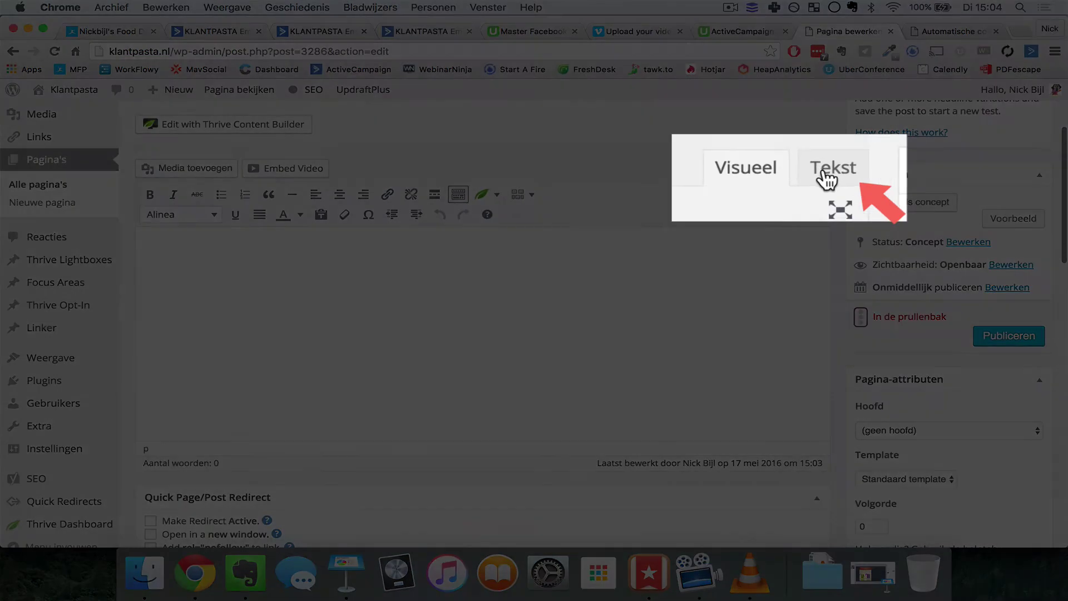
pyautogui.click(811, 172)
pyautogui.press('super+v')
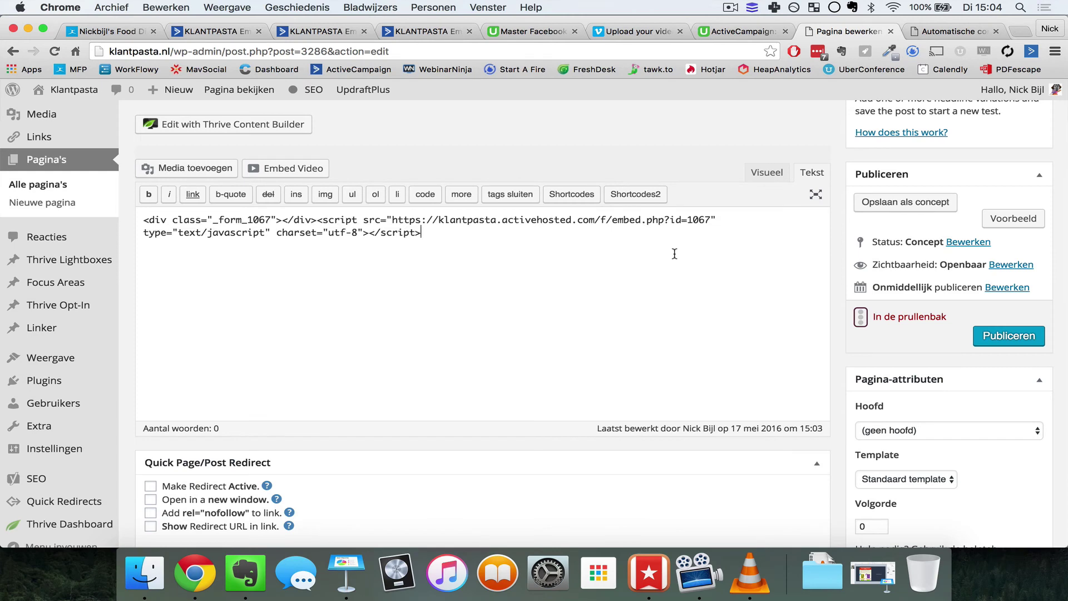
# Step: Save the WordPress page as a draft and open its preview
pyautogui.scroll(3, 687, 245)
pyautogui.click(925, 314)
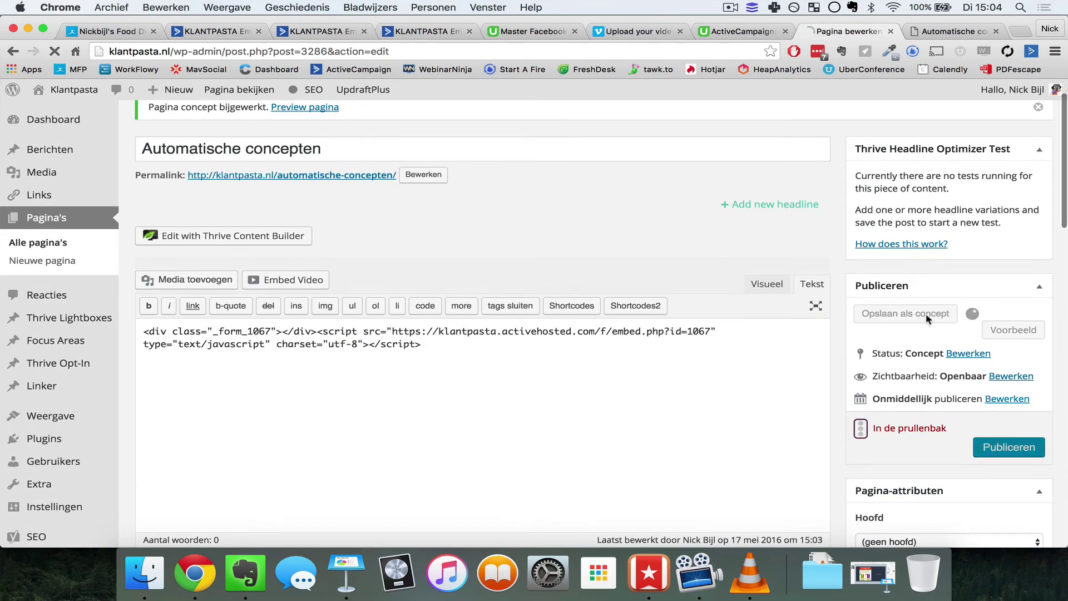
pyautogui.click(1004, 377)
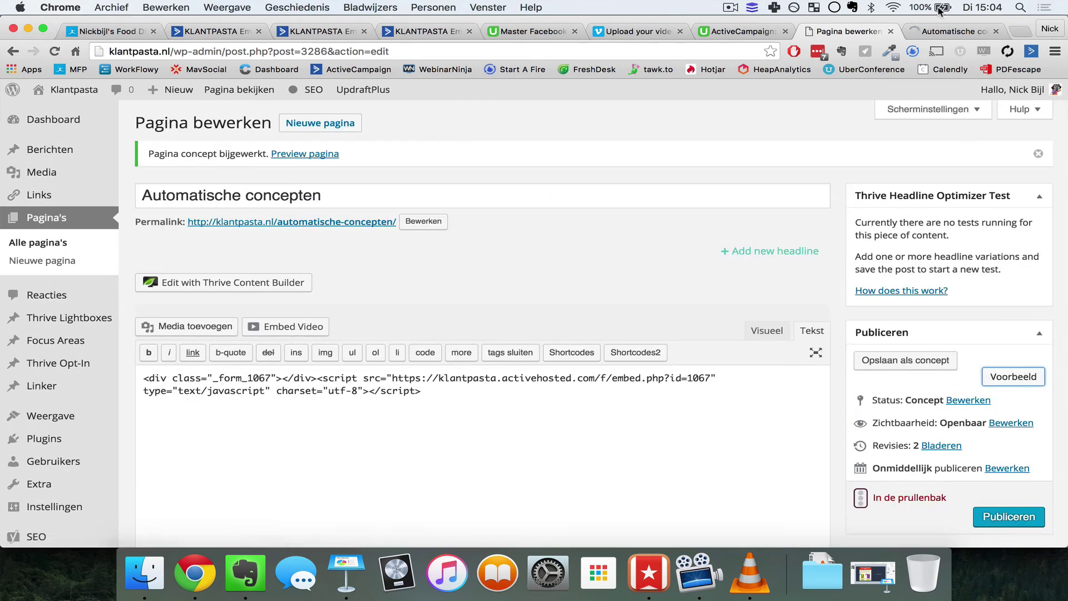
pyautogui.scroll(-1, 553, 298)
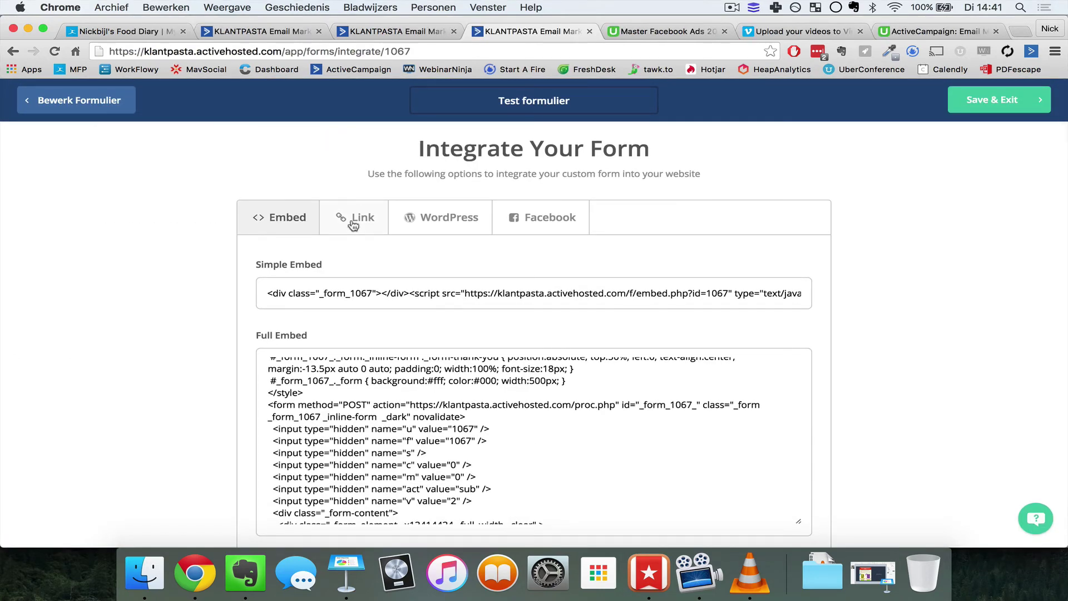
# Step: Return to the ActiveCampaign form integration page and copy the form's full shareable link
pyautogui.click(353, 224)
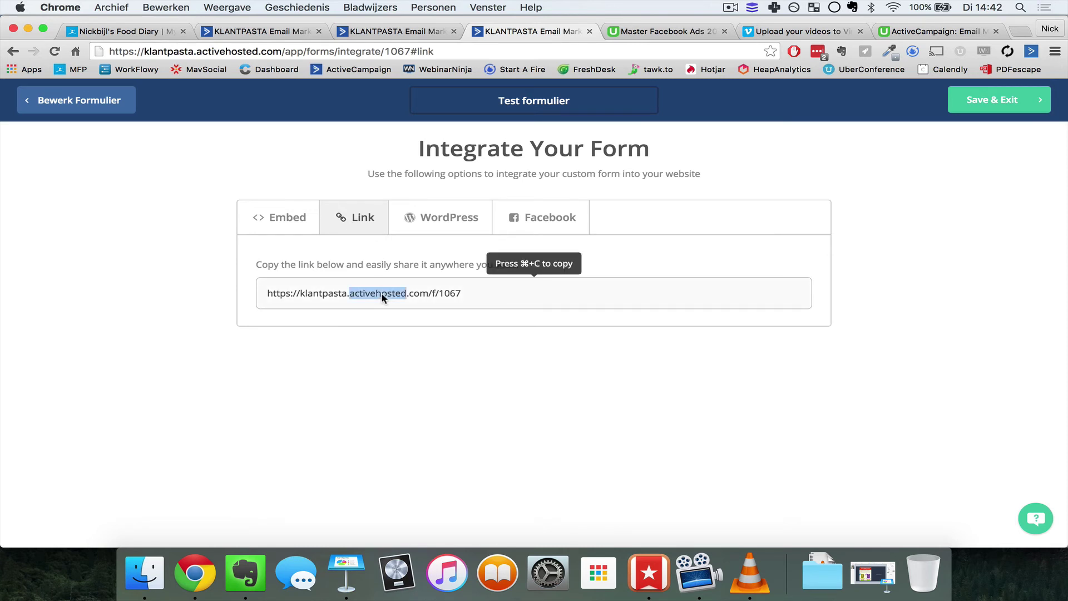
pyautogui.doubleClick(453, 294)
pyautogui.click(269, 293)
pyautogui.moveTo(269, 295); pyautogui.dragTo(487, 288)
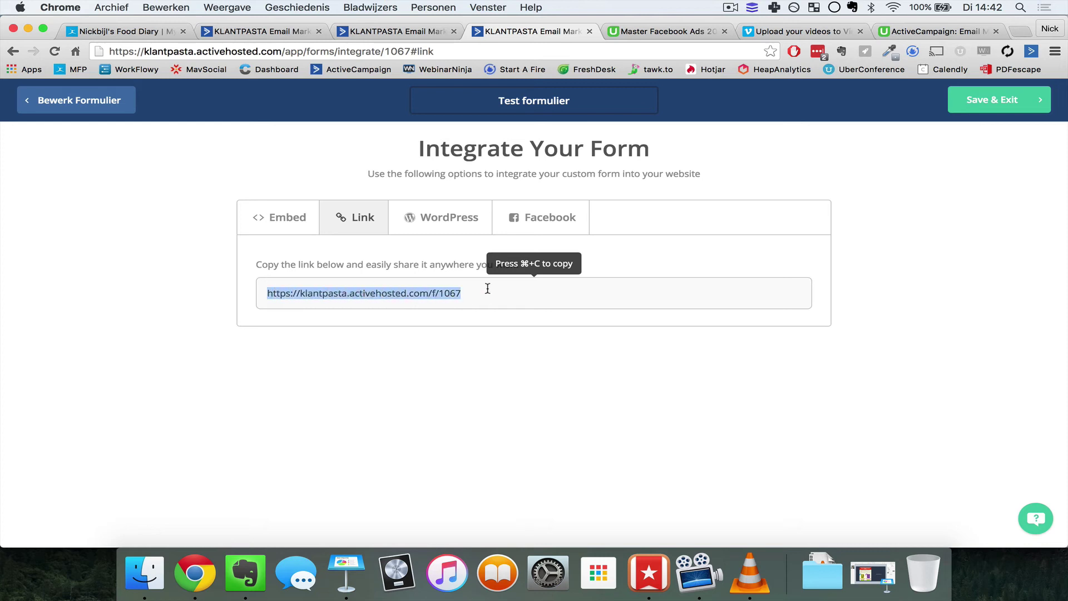
pyautogui.press('super+c')
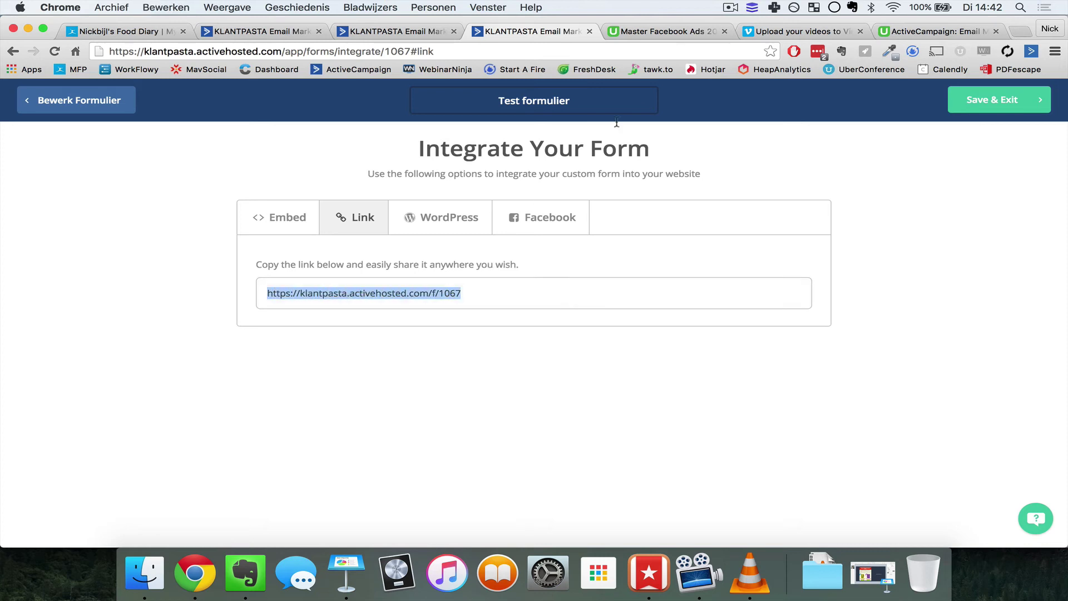
# Step: View the form through the copied link in a new browser tab and close that tab
pyautogui.click(1020, 29)
pyautogui.press('super+v')
pyautogui.press('Return')
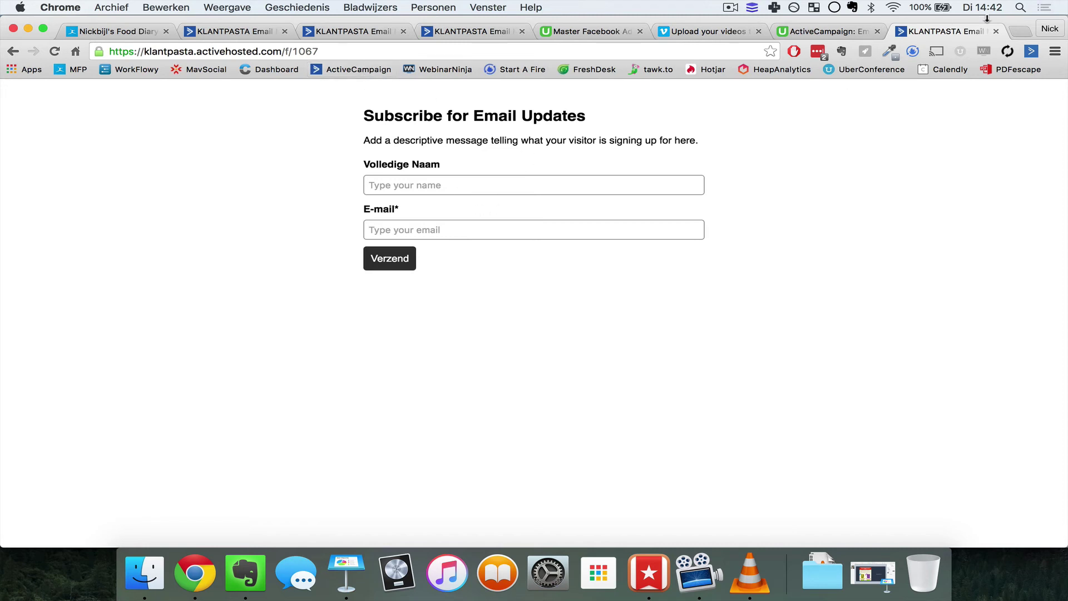
pyautogui.click(995, 32)
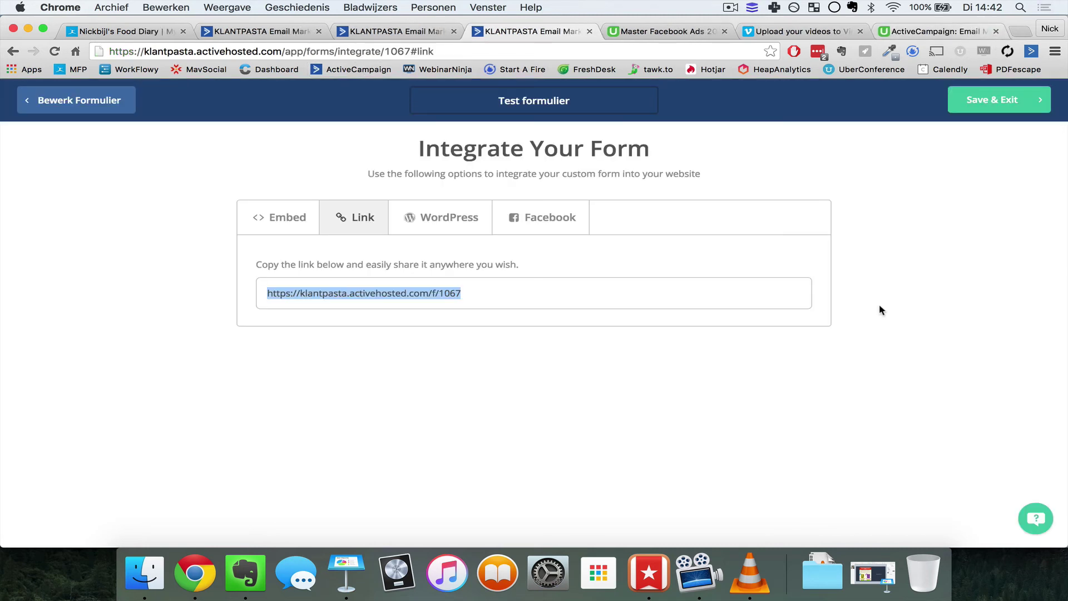
# Step: Review the form's WordPress integration option, including the plugin download and the instructions for adding the form to a blog
pyautogui.click(758, 312)
pyautogui.click(438, 222)
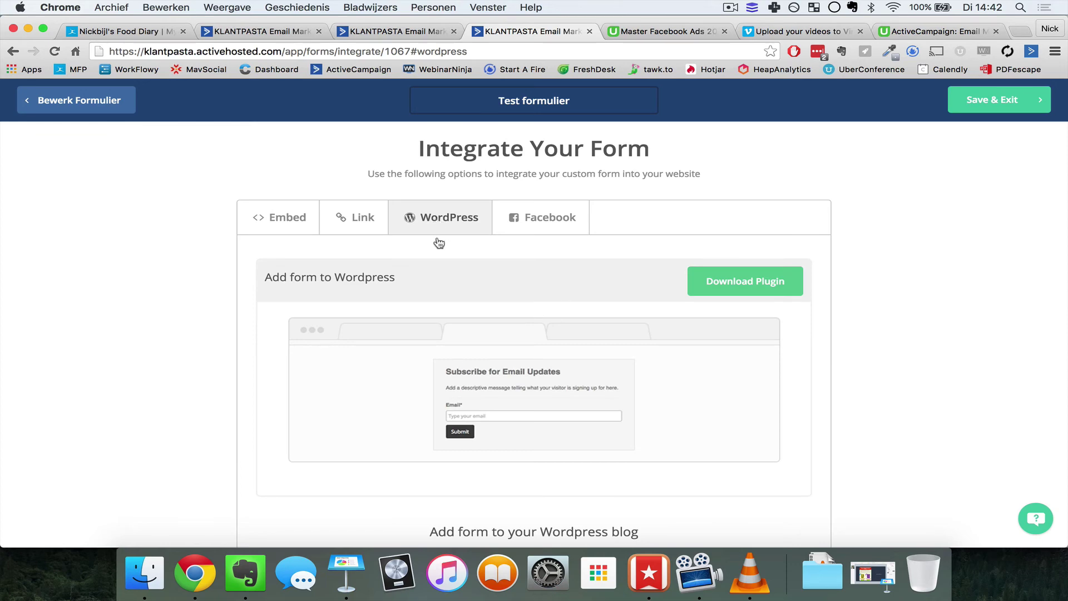
pyautogui.scroll(-2, 284, 336)
pyautogui.scroll(-2, 281, 336)
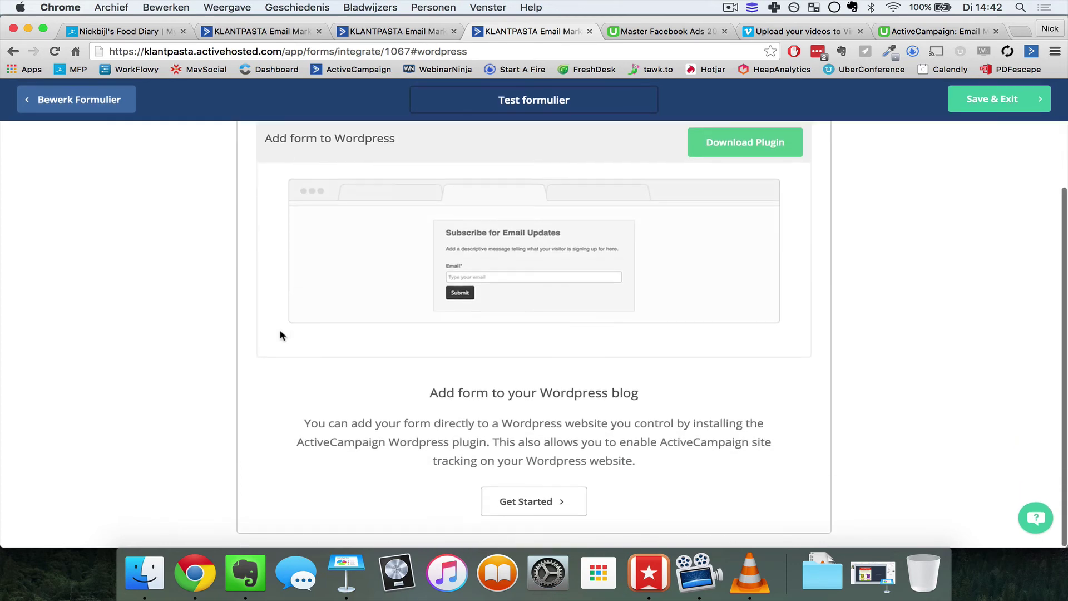
pyautogui.scroll(4, 280, 335)
pyautogui.scroll(-4, 281, 334)
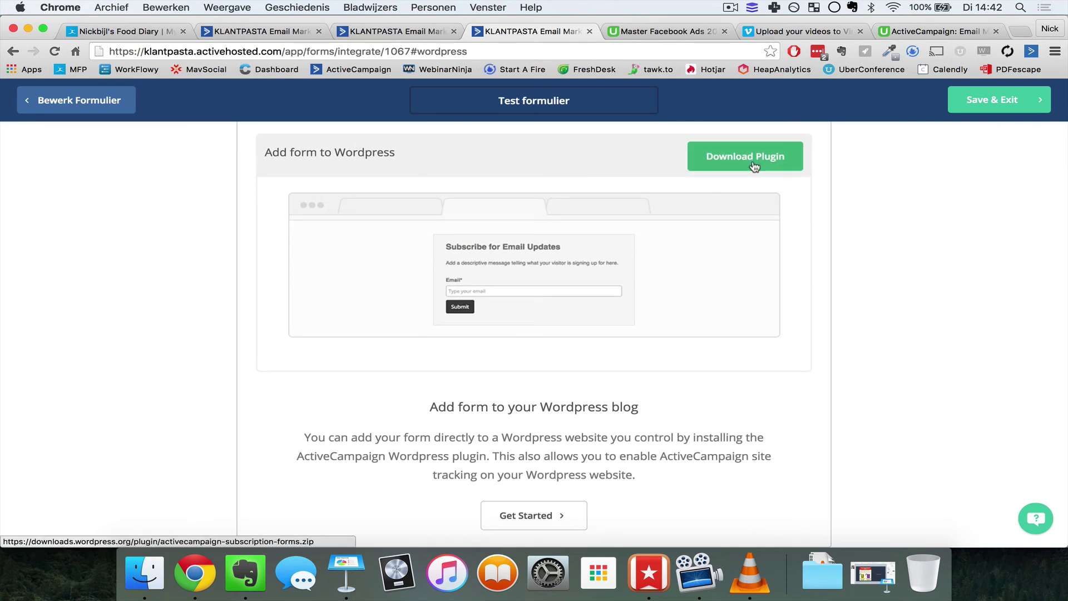
pyautogui.scroll(3, 848, 184)
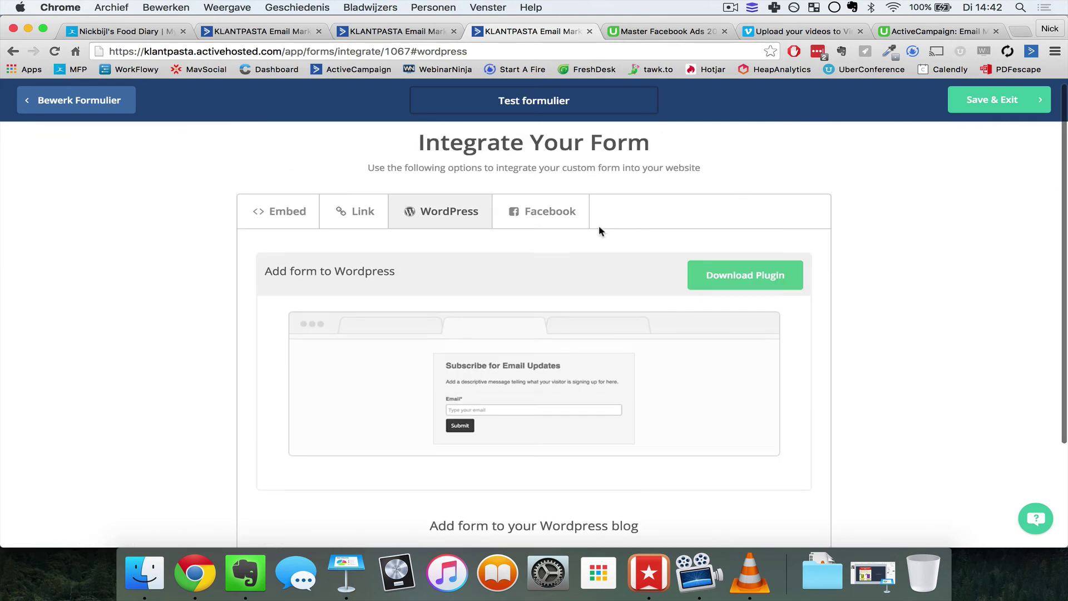
# Step: Review the form's Facebook integration option, including its second preview image and the page tab description
pyautogui.click(570, 220)
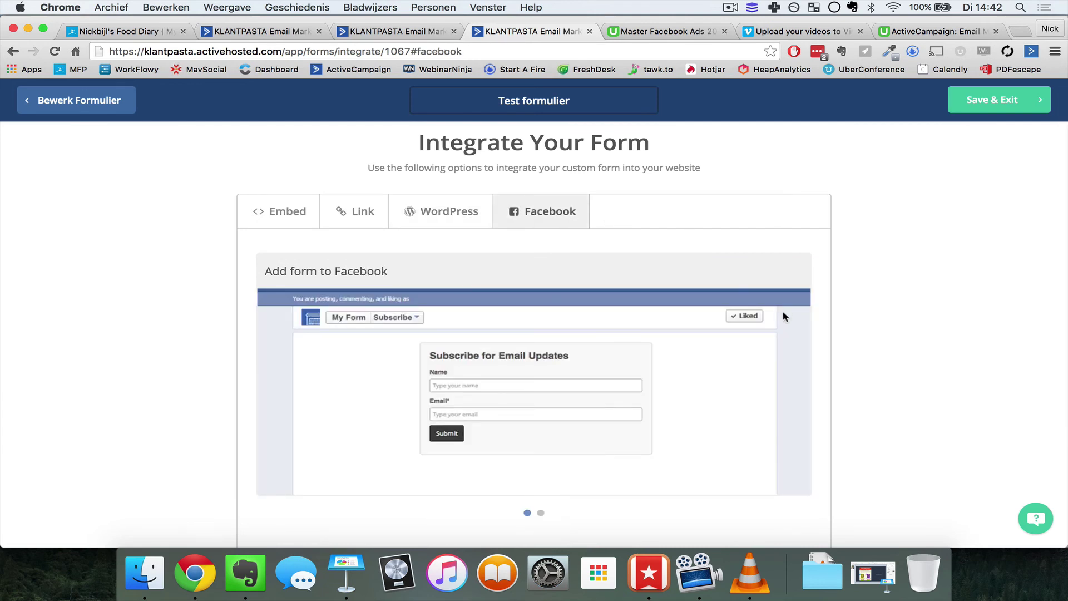
pyautogui.scroll(-2, 784, 317)
pyautogui.scroll(-2, 740, 273)
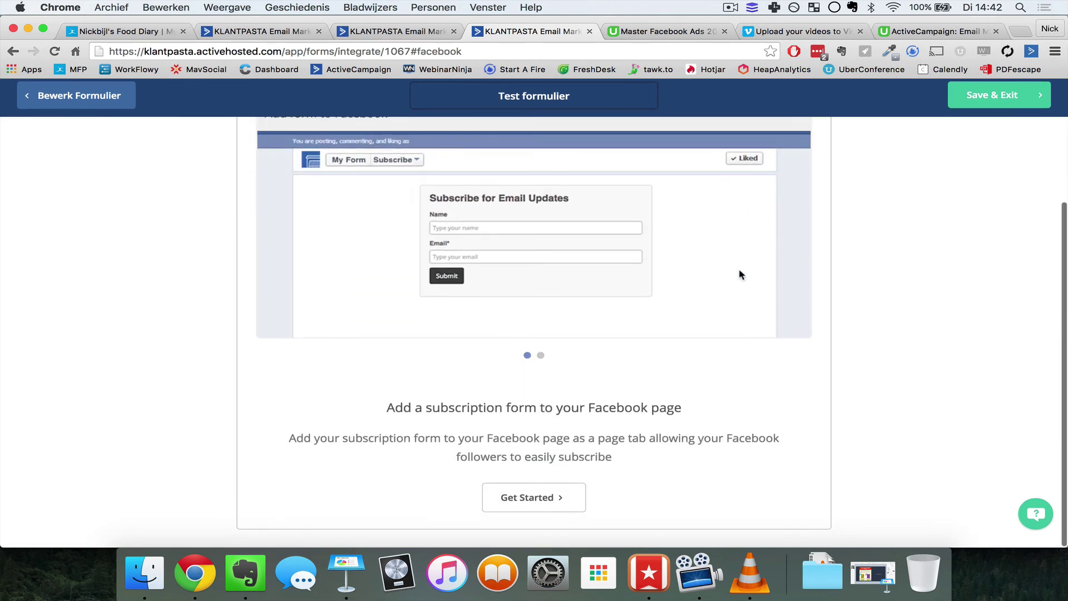
pyautogui.scroll(4, 739, 273)
pyautogui.scroll(-1, 810, 277)
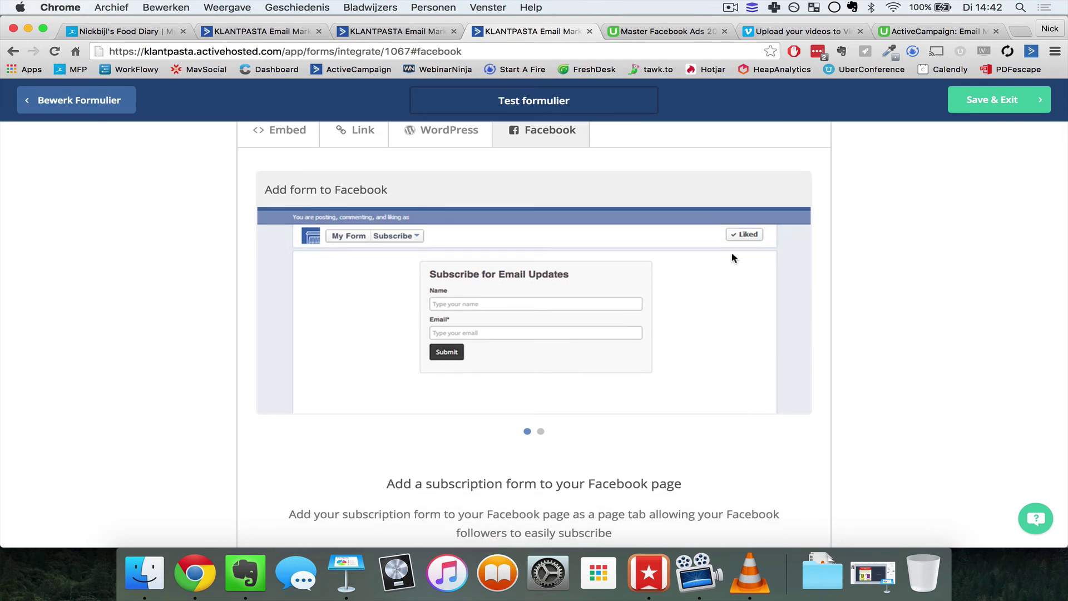
pyautogui.scroll(-1, 732, 257)
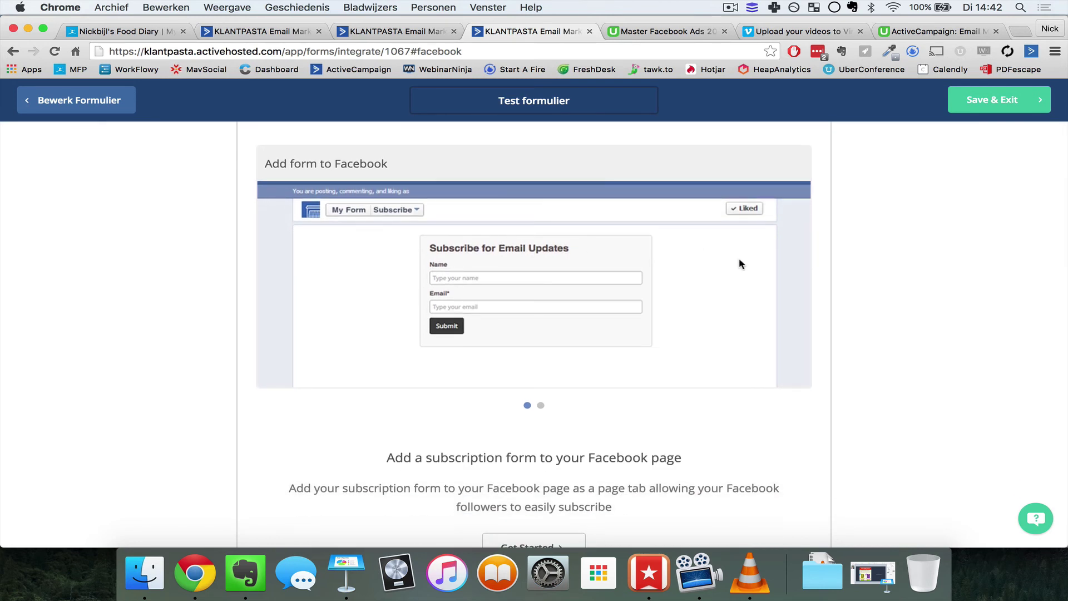
pyautogui.scroll(-1, 740, 259)
pyautogui.scroll(-1, 663, 264)
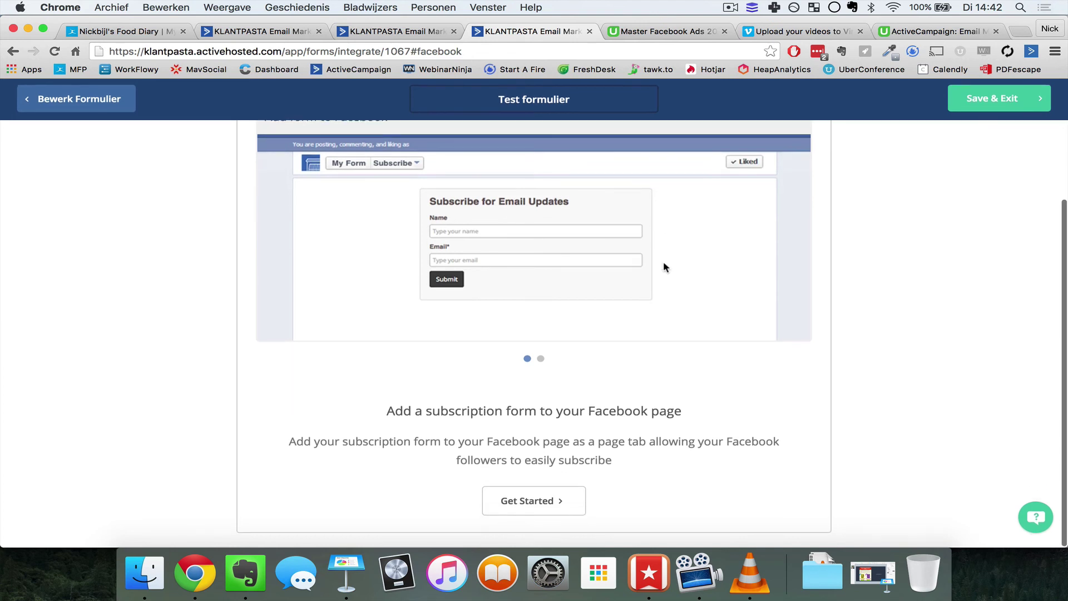
pyautogui.click(541, 360)
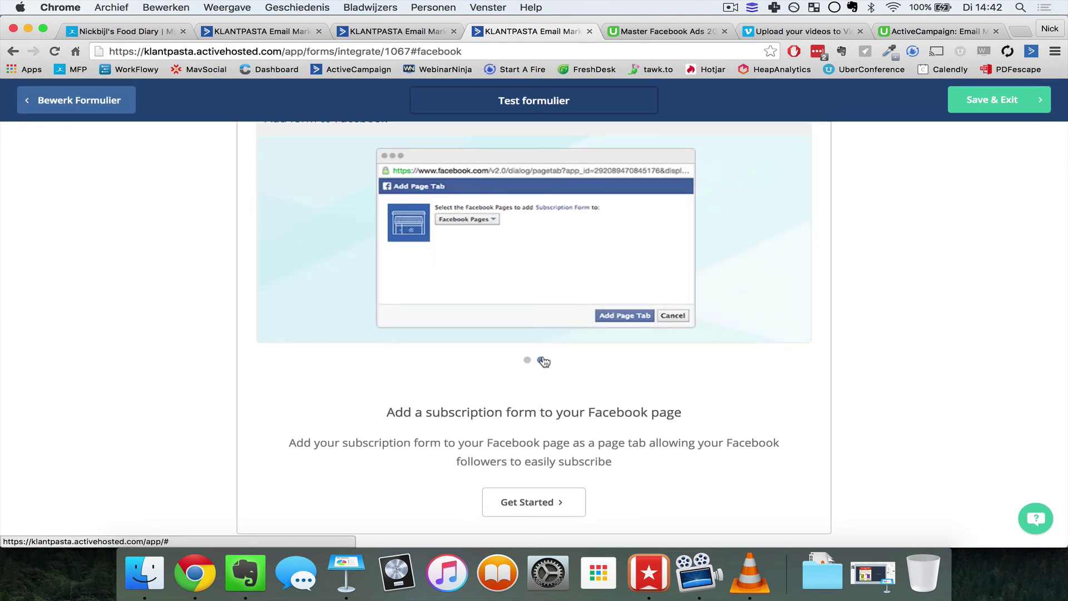
pyautogui.scroll(-1, 729, 367)
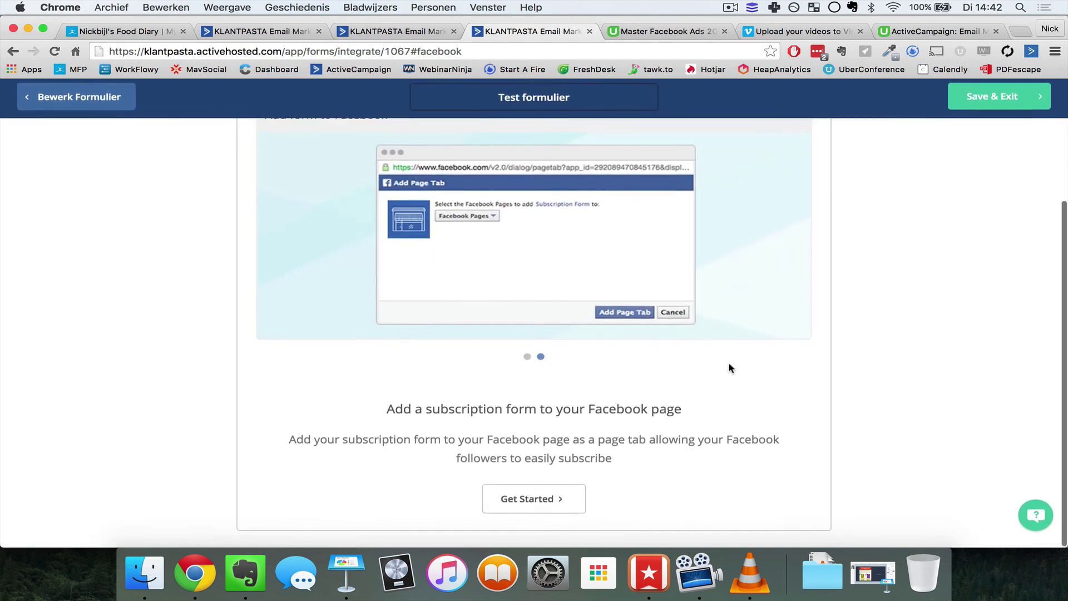
pyautogui.scroll(5, 728, 367)
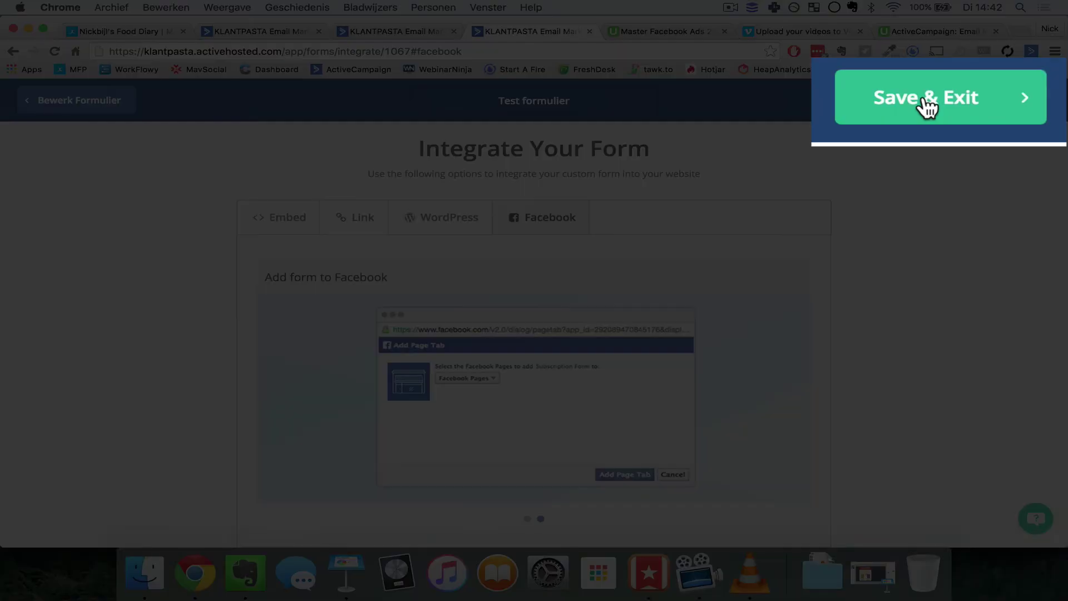
# Step: Save and exit the form, and find Test formulier in the forms overview
pyautogui.click(992, 103)
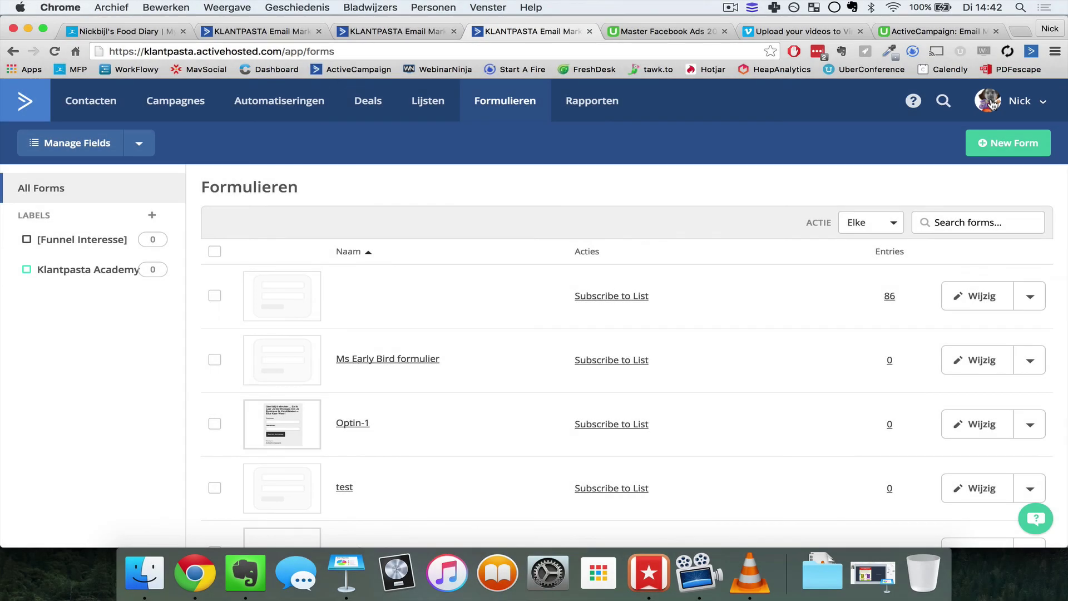
pyautogui.scroll(-5, 735, 311)
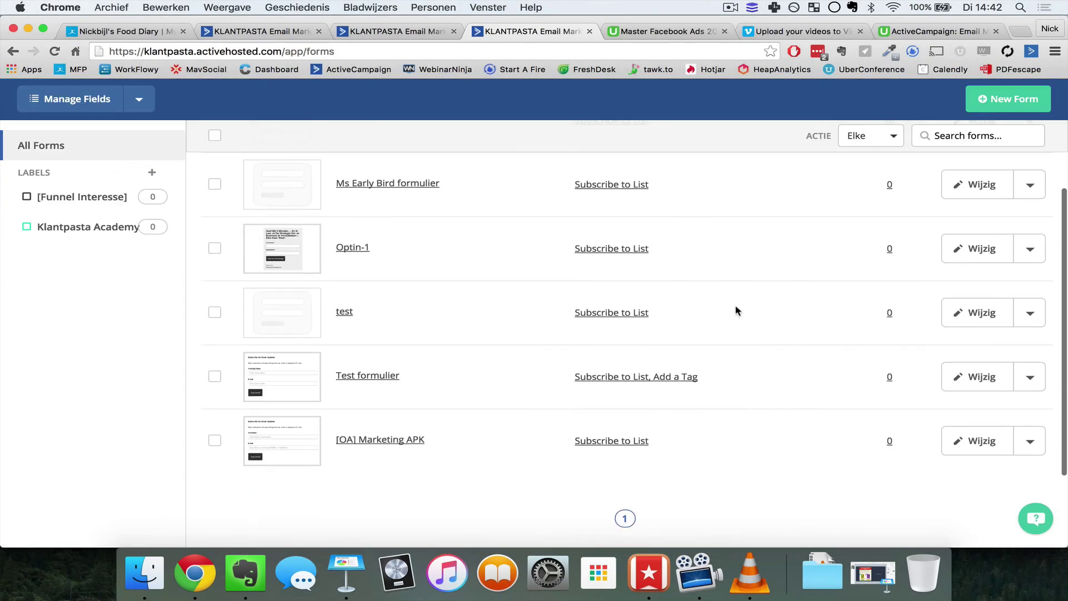